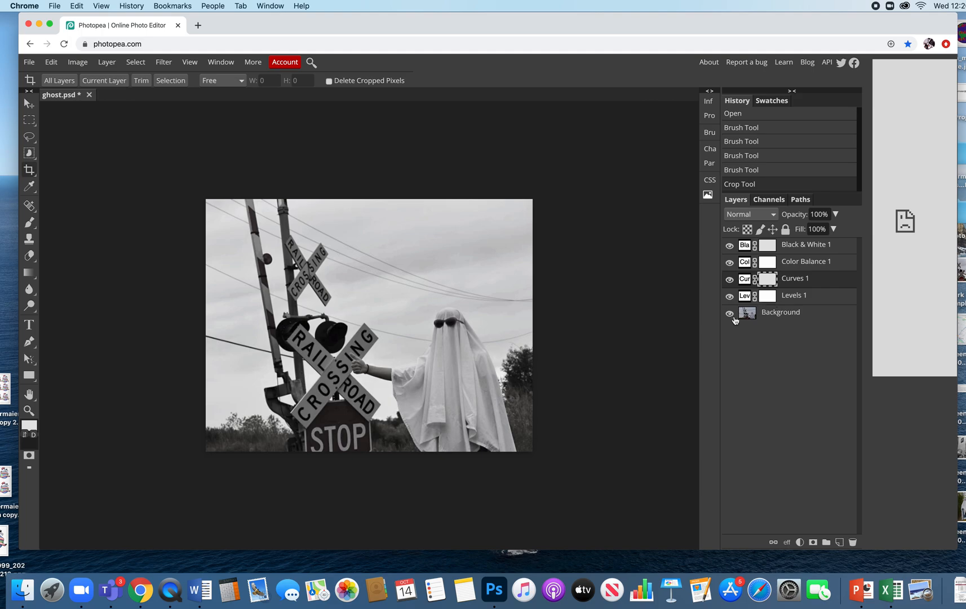
Compare the photo with and without the Levels 1 and Curves 1 adjustments by toggling each layer's visibility.
left_click(729, 297)
left_click(730, 299)
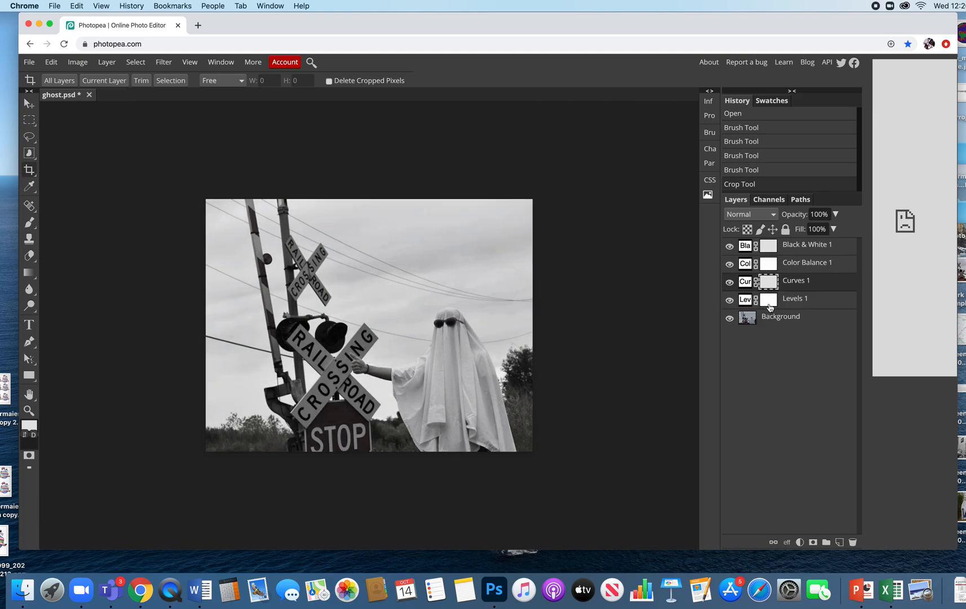
left_click(729, 282)
left_click(730, 282)
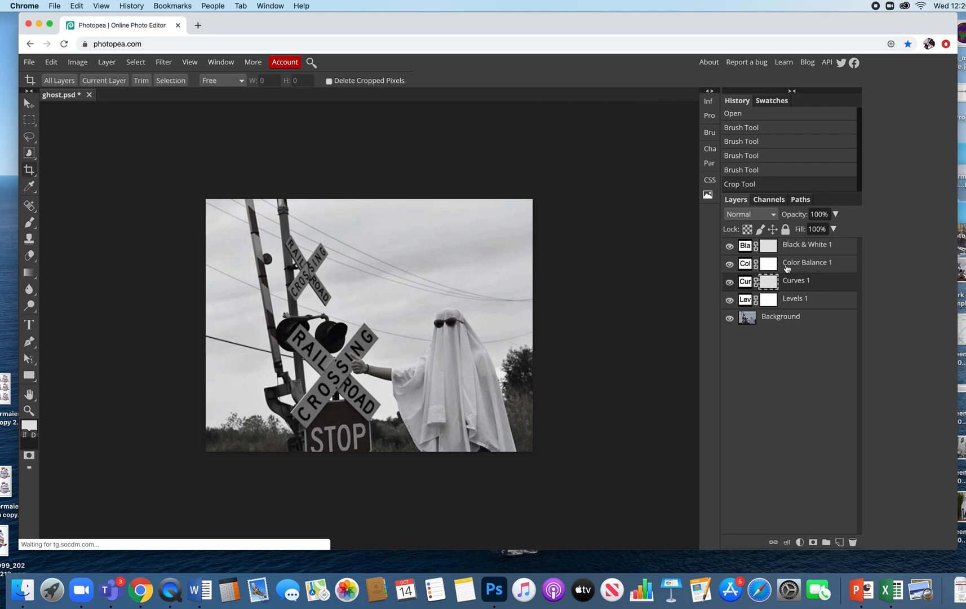
Compare the colour and black-and-white versions of the photo by repeatedly toggling the Black & White 1 adjustment layer's visibility.
left_click(731, 247)
left_click(730, 246)
left_click(730, 246)
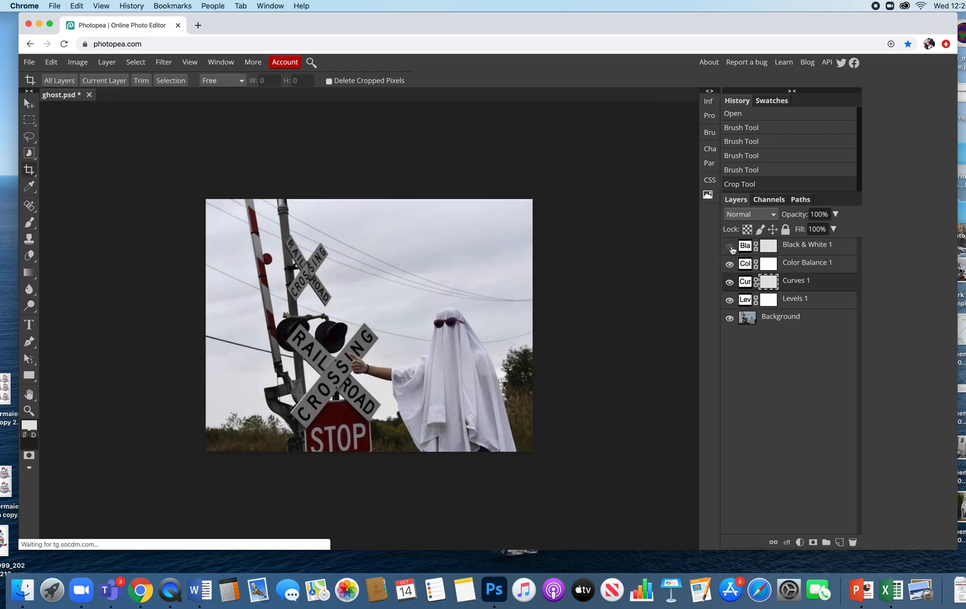
left_click(730, 247)
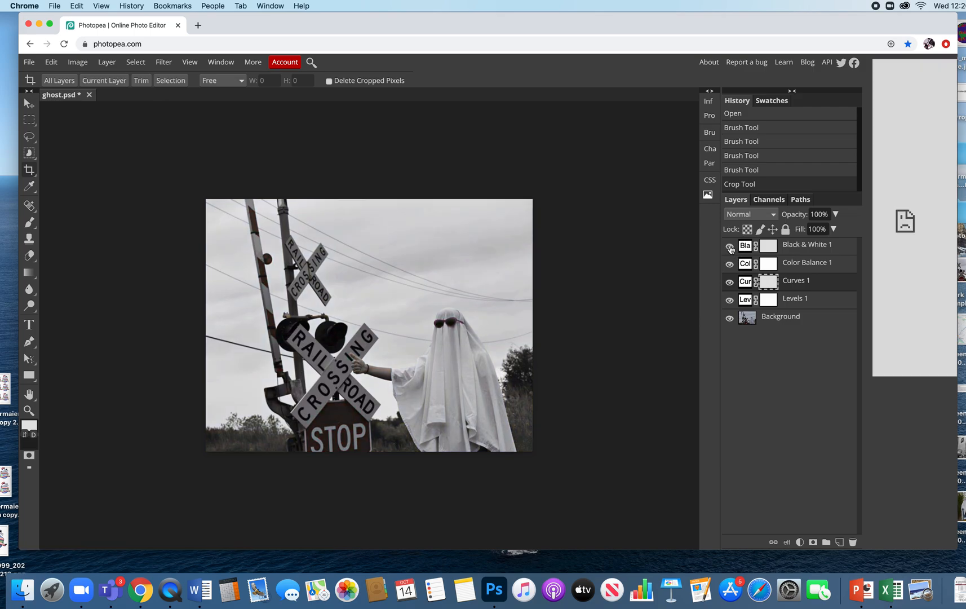
left_click(731, 247)
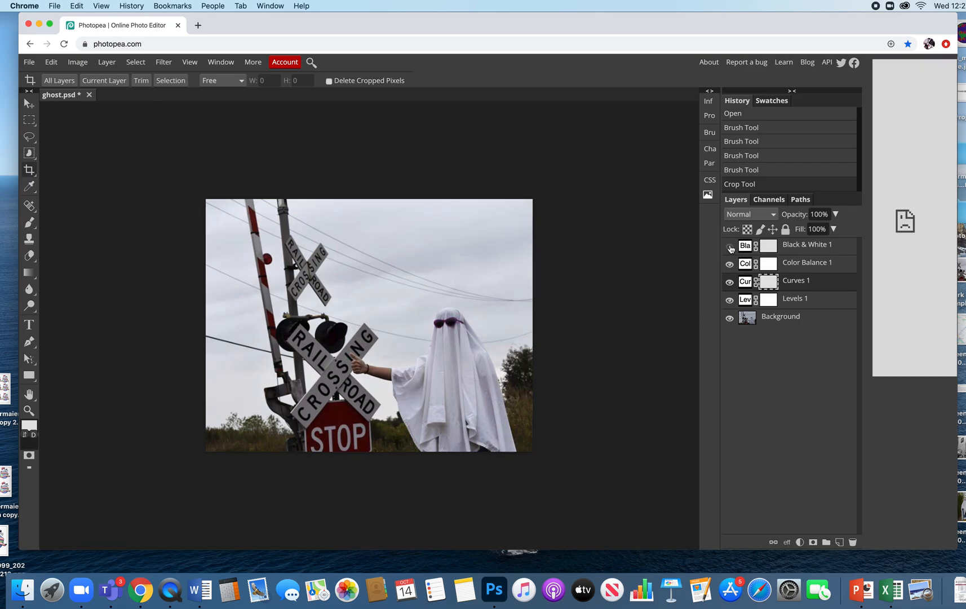
left_click(730, 247)
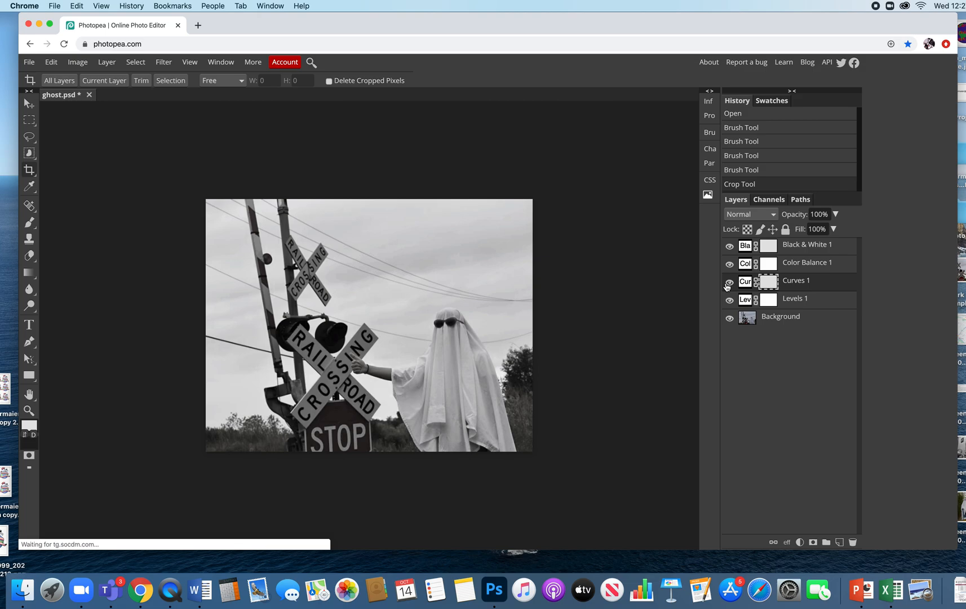
left_click(729, 246)
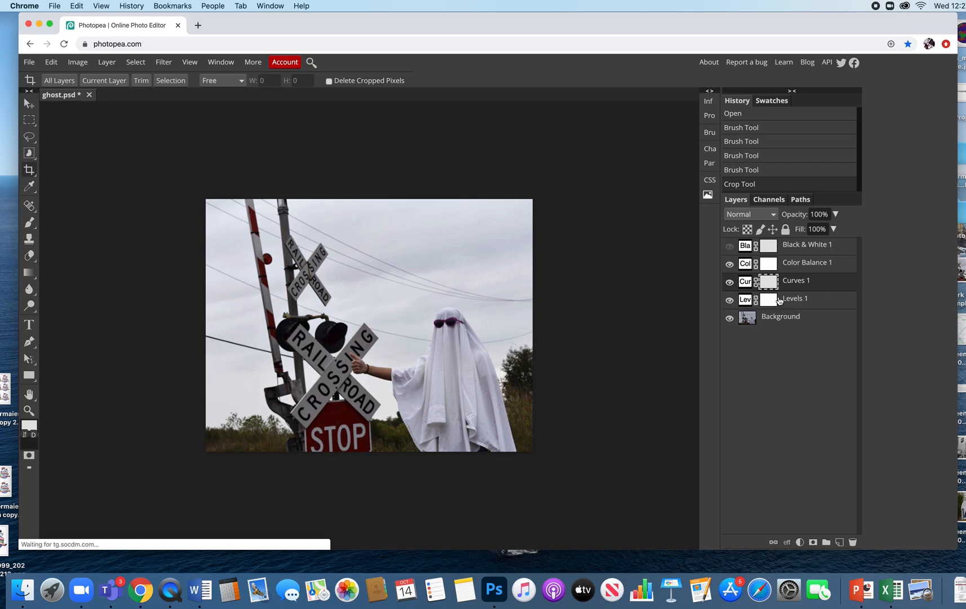
left_click(729, 247)
left_click(729, 248)
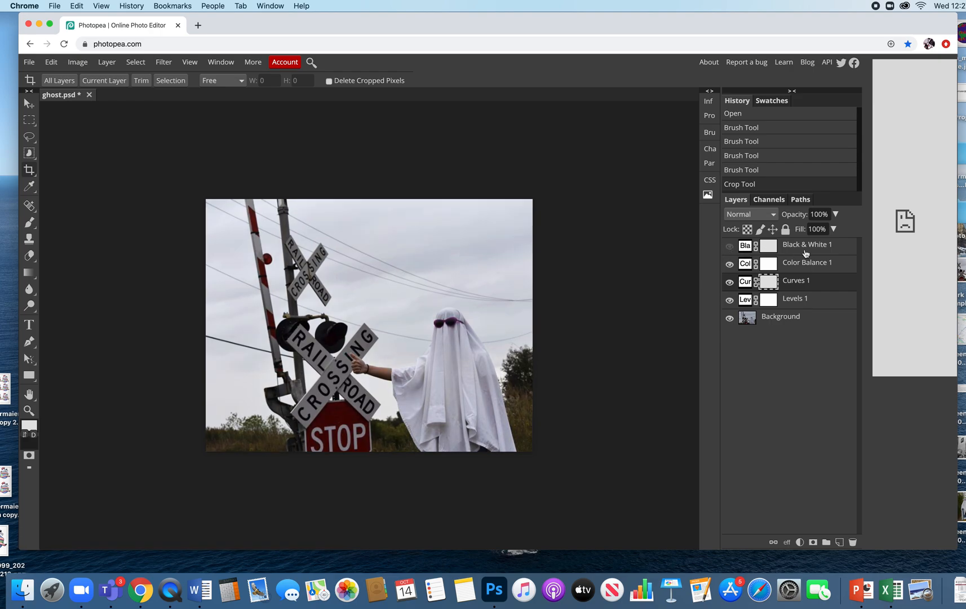
left_click(730, 246)
Toggle the visibility of the Color Balance 1 and Curves 1 adjustment layers to examine each one's effect.
left_click(731, 264)
left_click(730, 264)
left_click(730, 282)
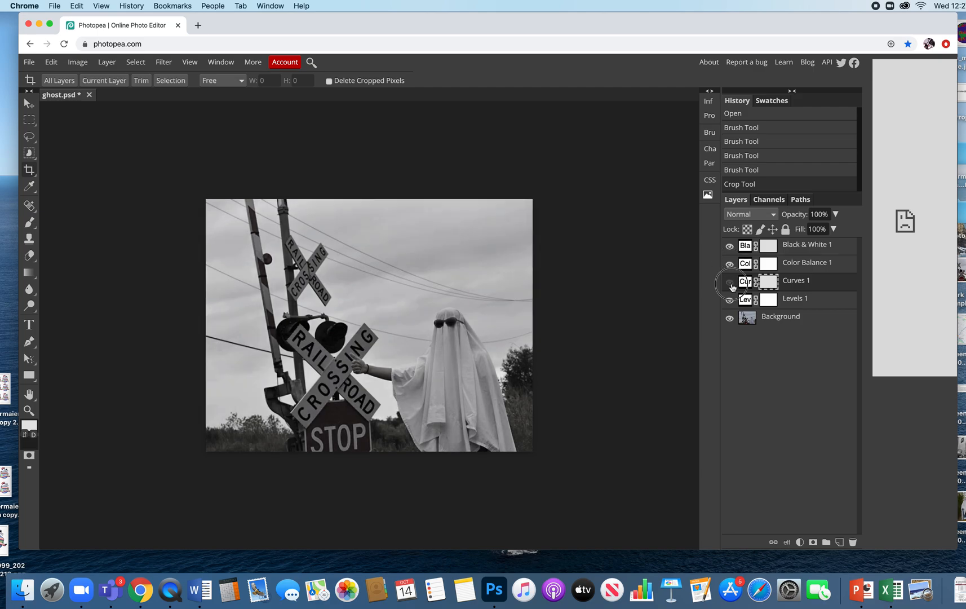
left_click(730, 283)
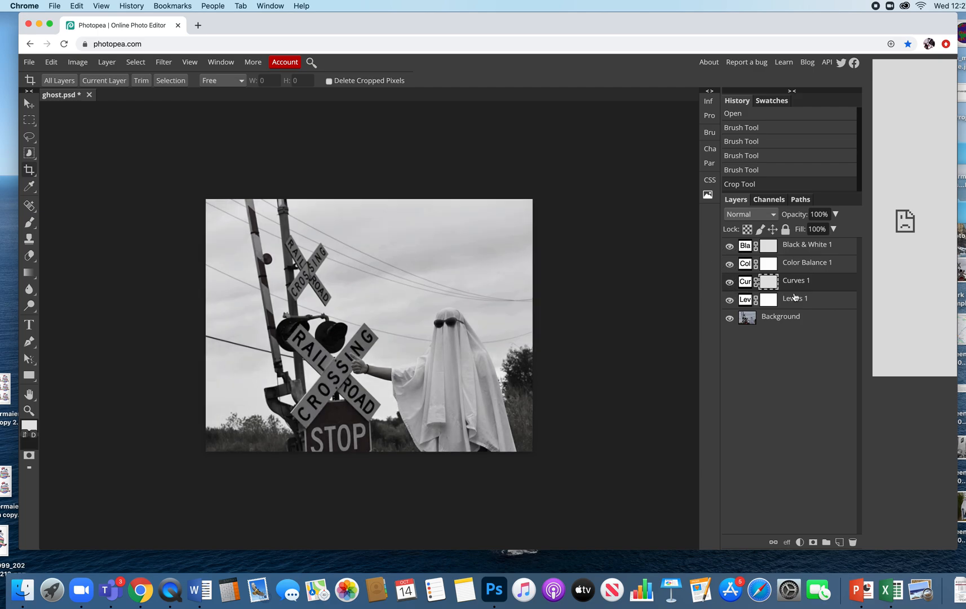
Target the layer mask of the Black & White 1 adjustment and activate the Brush tool.
left_click(772, 245)
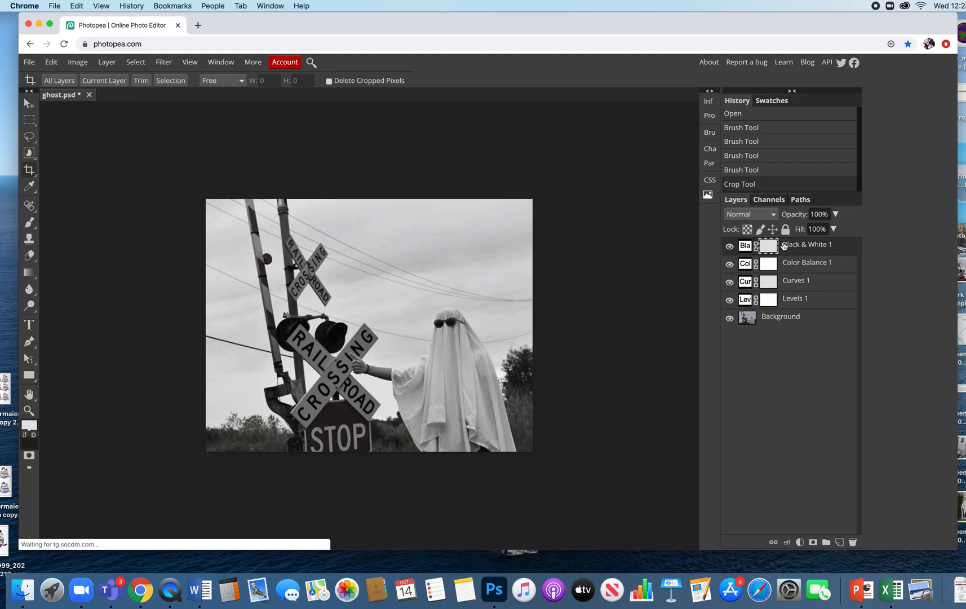
left_click(746, 246)
left_click(769, 246)
left_click(745, 246)
left_click(769, 247)
right_click(29, 223)
left_click(61, 224)
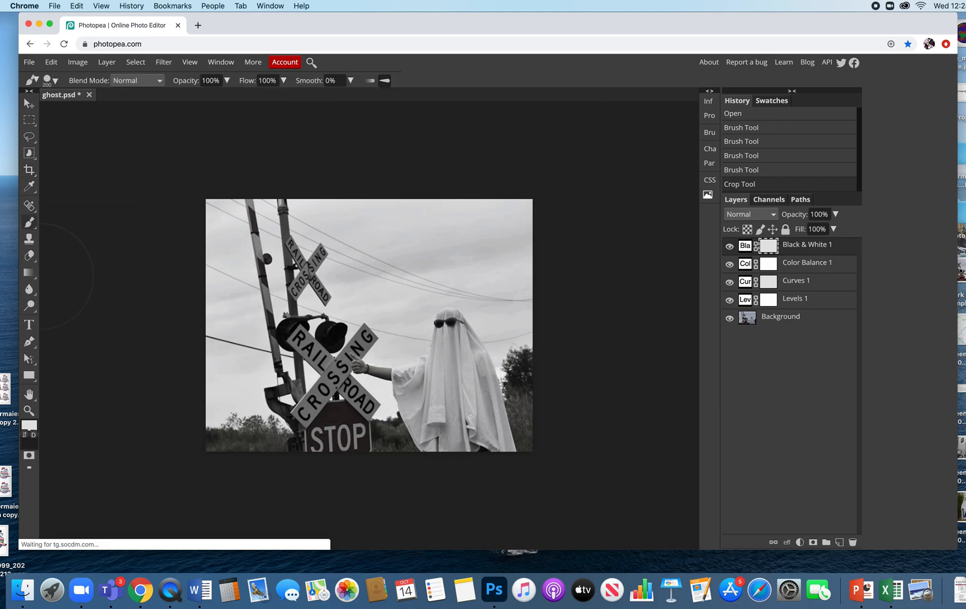
Choose the soft round 24 px brush preset with 0% hardness.
left_click(54, 81)
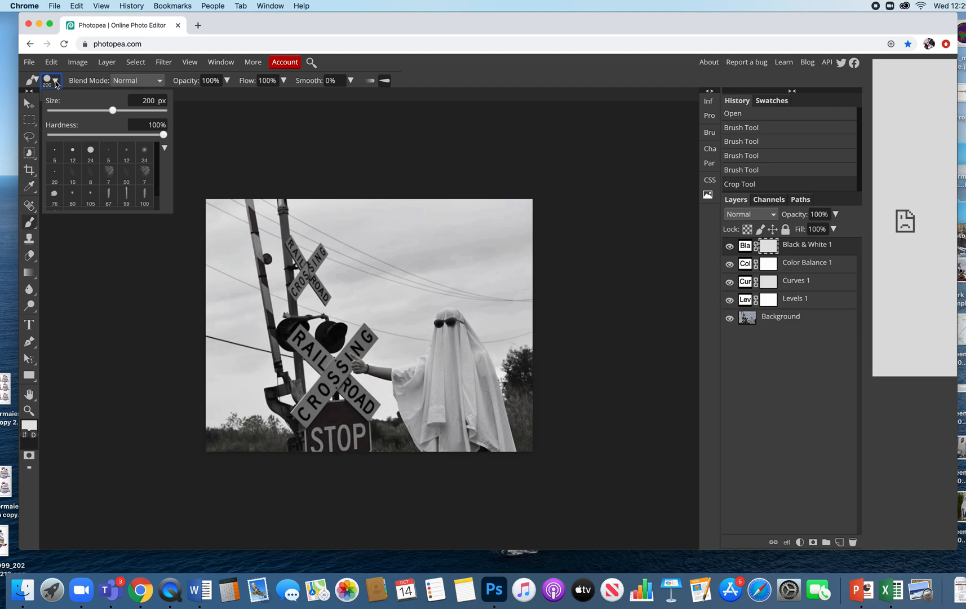
left_click(90, 150)
mouse_move(162, 136)
left_mouse_down()
mouse_move(28, 141)
mouse_move(185, 136)
left_mouse_up()
left_click(145, 157)
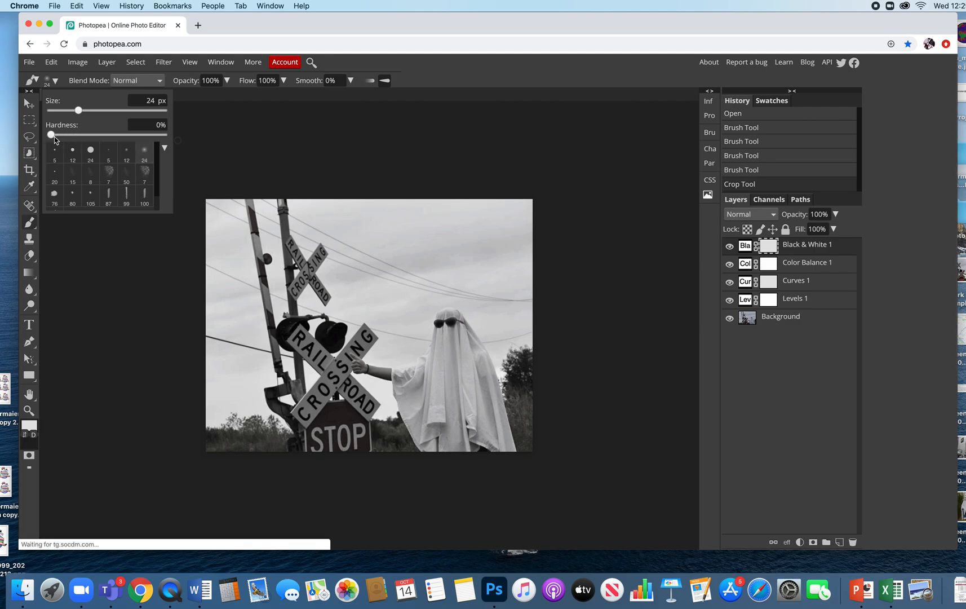
left_click(236, 130)
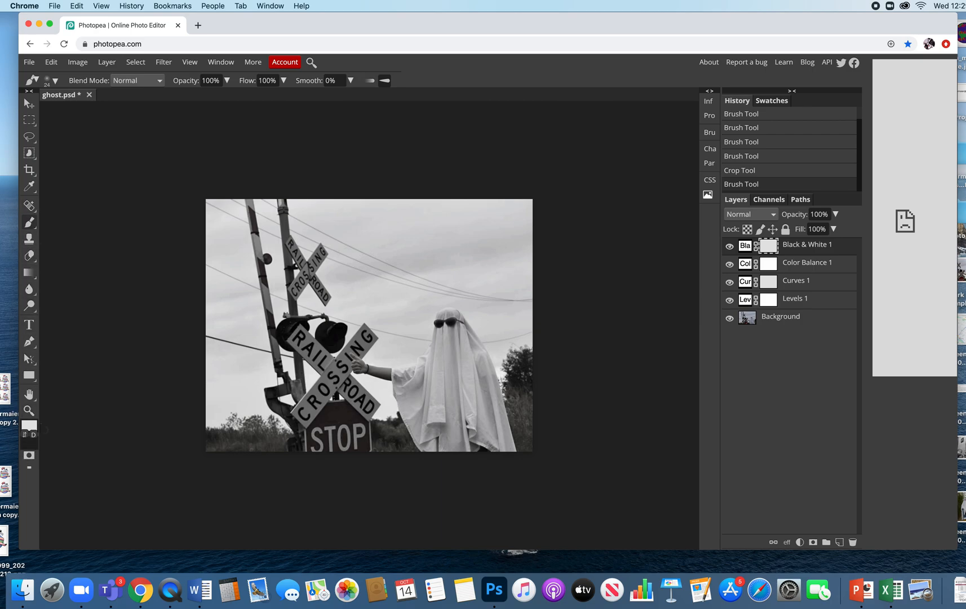
Set the foreground colour to near-black, hex 020202.
left_click(30, 428)
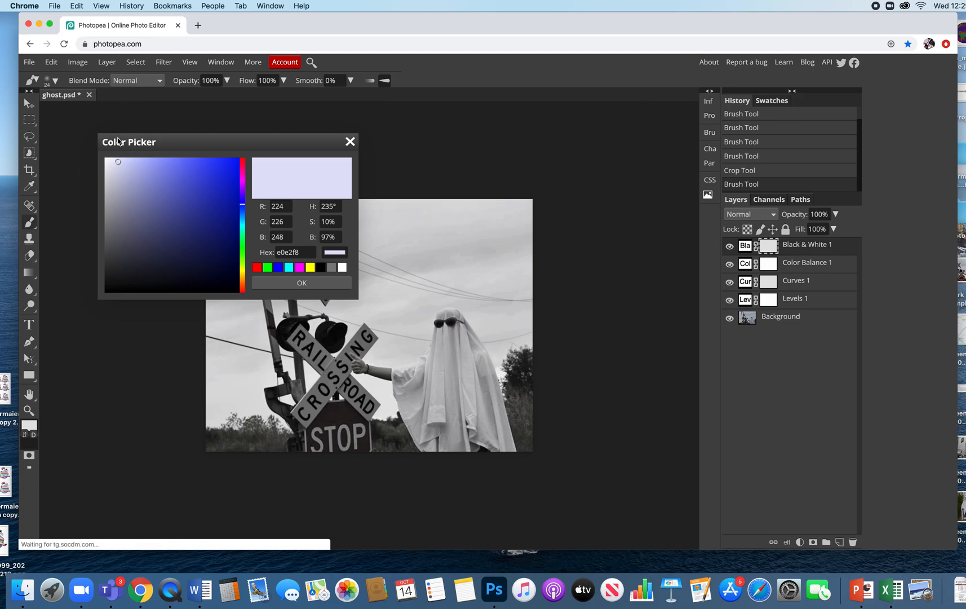
mouse_move(119, 167)
left_mouse_down()
mouse_move(114, 160)
mouse_move(107, 293)
left_mouse_up()
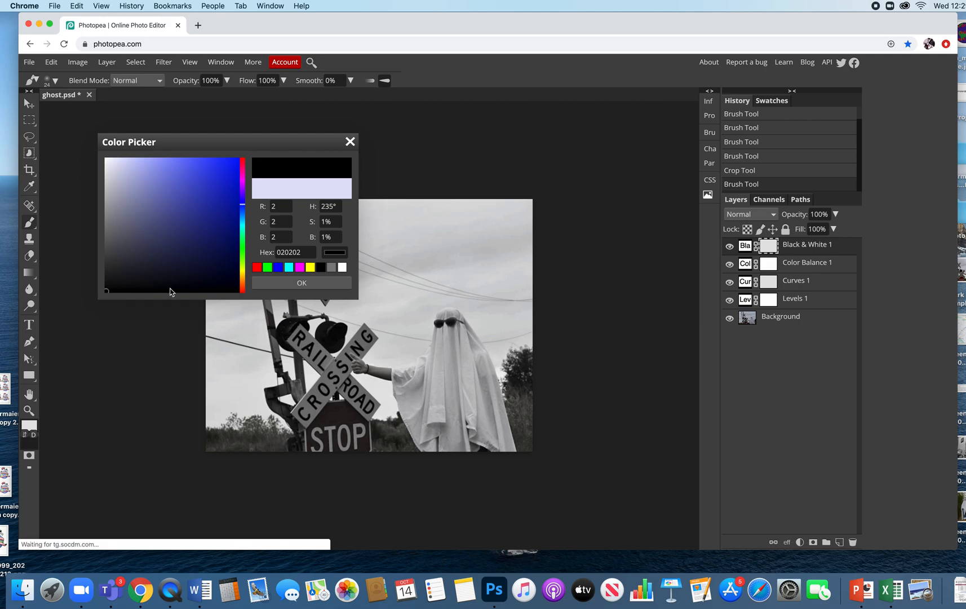
left_click(293, 283)
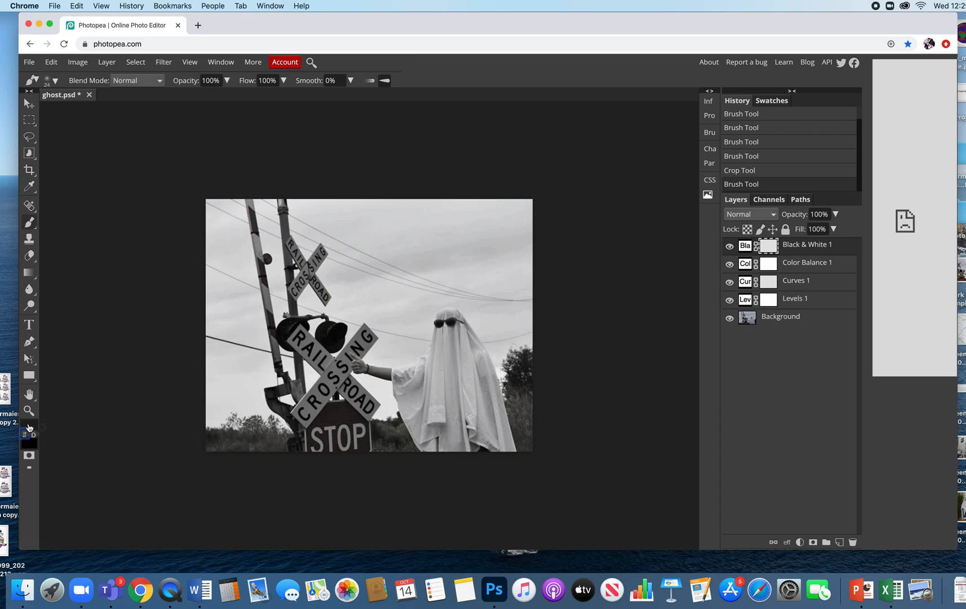
Set the blue foreground swatch to near-white, and swap the two colours so that black is in the foreground.
left_click(32, 430)
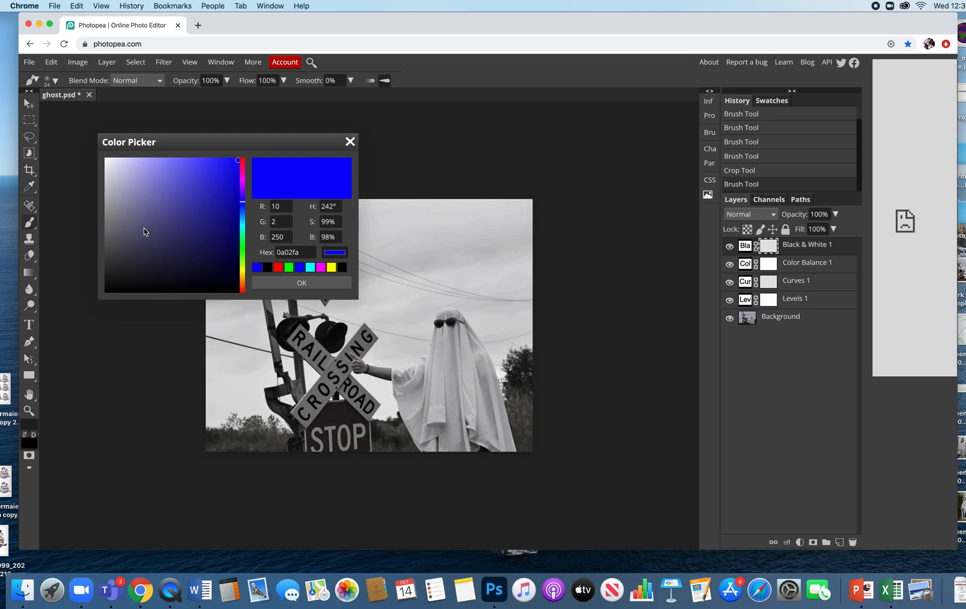
left_click(108, 162)
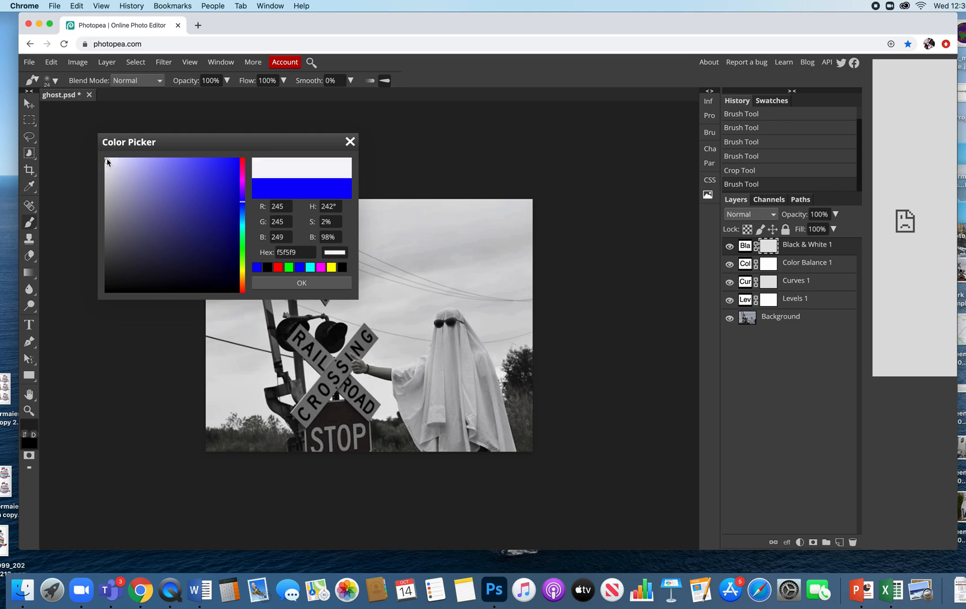
left_click_drag(108, 161, 108, 163)
left_click(345, 283)
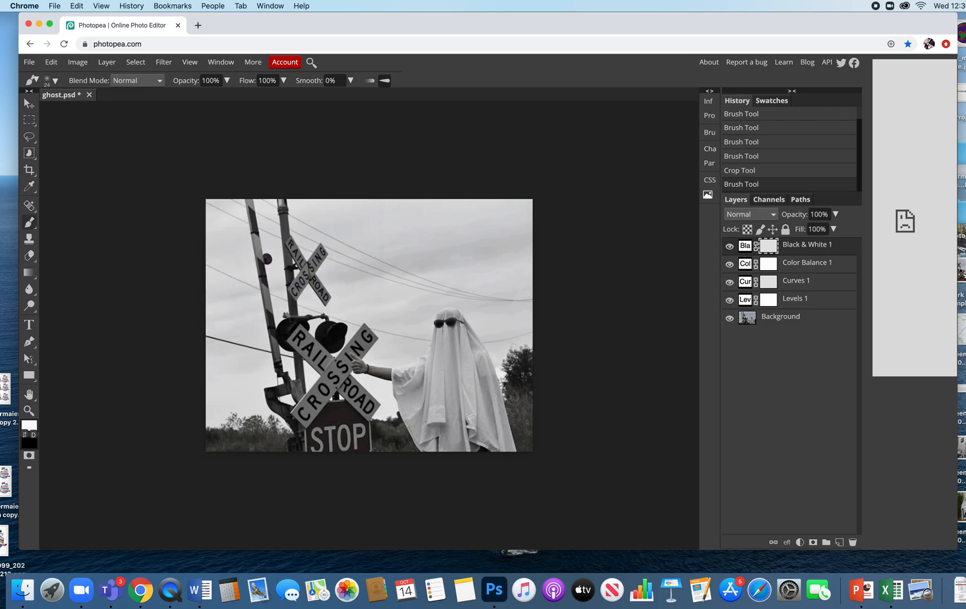
left_click(26, 434)
Try larger and smaller brush sizes over the photo and settle on 50 px.
key("bracketright")
key("bracketright")
key("bracketright")
key("bracketright")
key("bracketright")
key("bracketright")
key("bracketright")
key("bracketright")
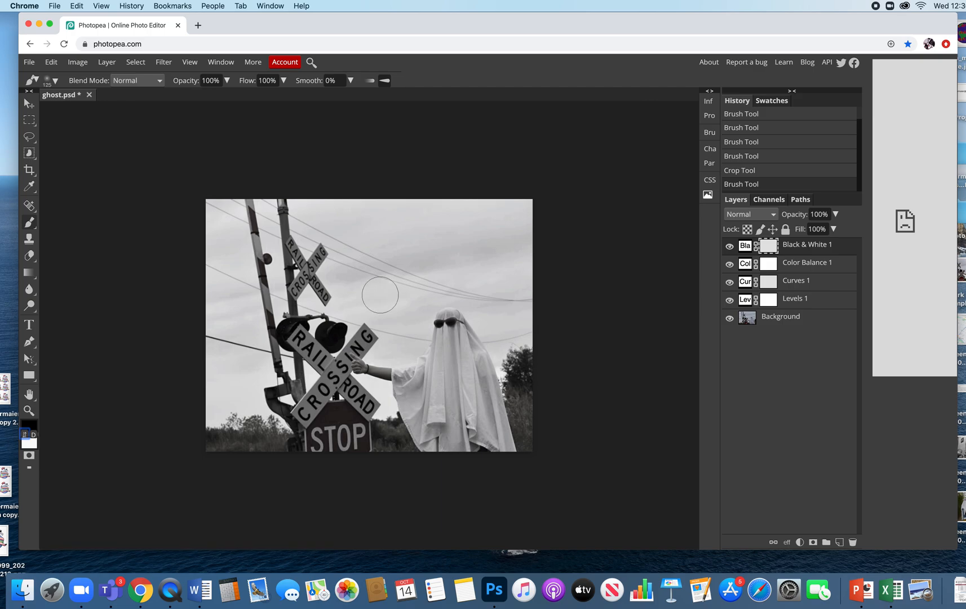
key("bracketleft")
key("bracketleft")
key("bracketleft")
key("bracketleft")
key("bracketleft")
key("bracketleft")
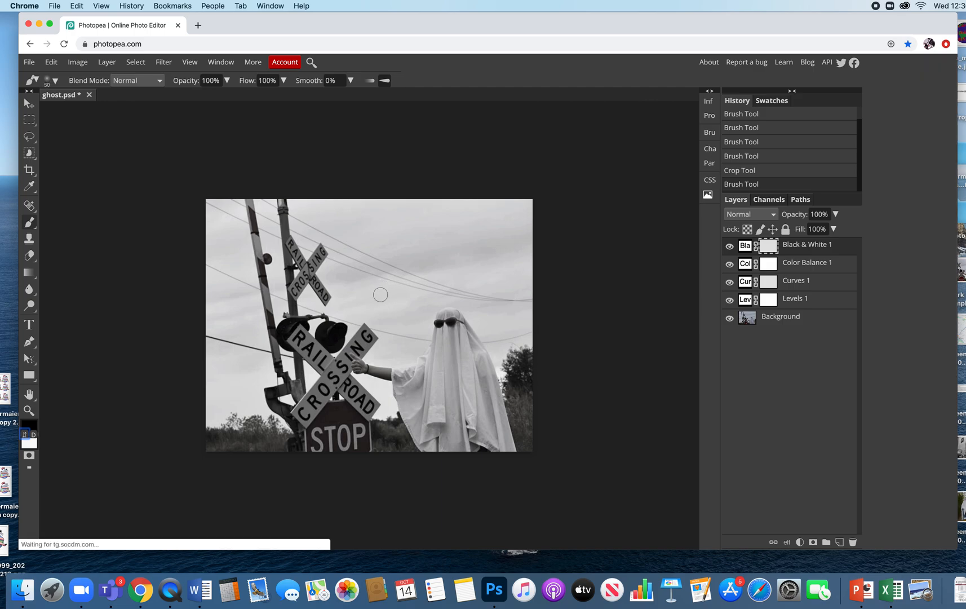
key("bracketright")
key("bracketright")
key("bracketright")
key("bracketright")
key("bracketleft")
key("bracketleft")
key("bracketleft")
key("bracketleft")
key("bracketleft")
key("bracketright")
key("bracketright")
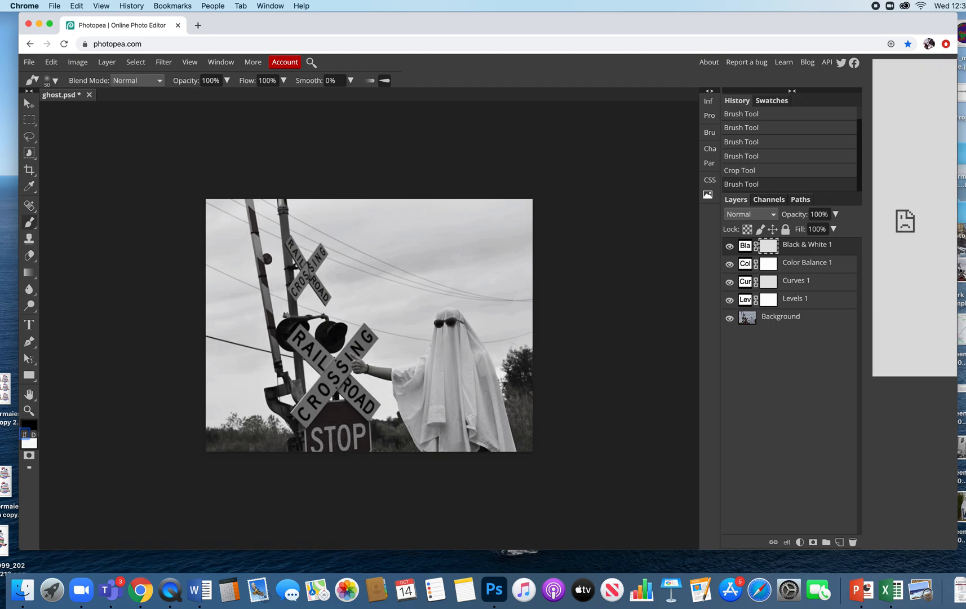
Paint black on the Black & White 1 mask over the STOP sign to restore its red, and compare with the adjustment hidden.
mouse_move(342, 413)
left_mouse_down()
mouse_move(340, 451)
mouse_move(338, 415)
mouse_move(319, 448)
mouse_move(354, 448)
mouse_move(358, 439)
left_mouse_up()
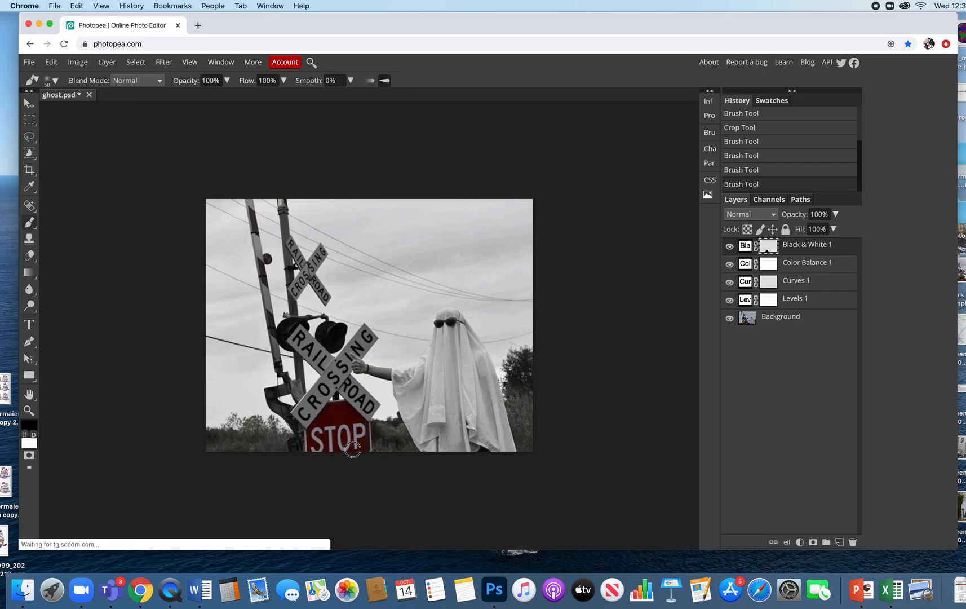
left_click_drag(360, 427, 344, 409)
left_click(729, 247)
left_click(730, 248)
left_click(730, 248)
left_click(729, 247)
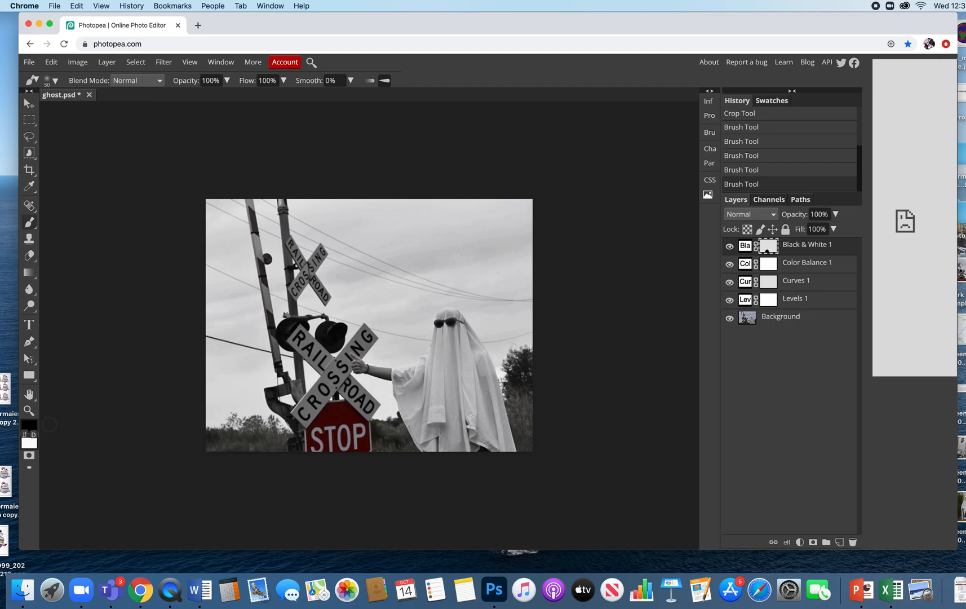
Zoom in on the STOP sign and paint its remaining parts on the mask with the black 50 px brush.
left_click(29, 410)
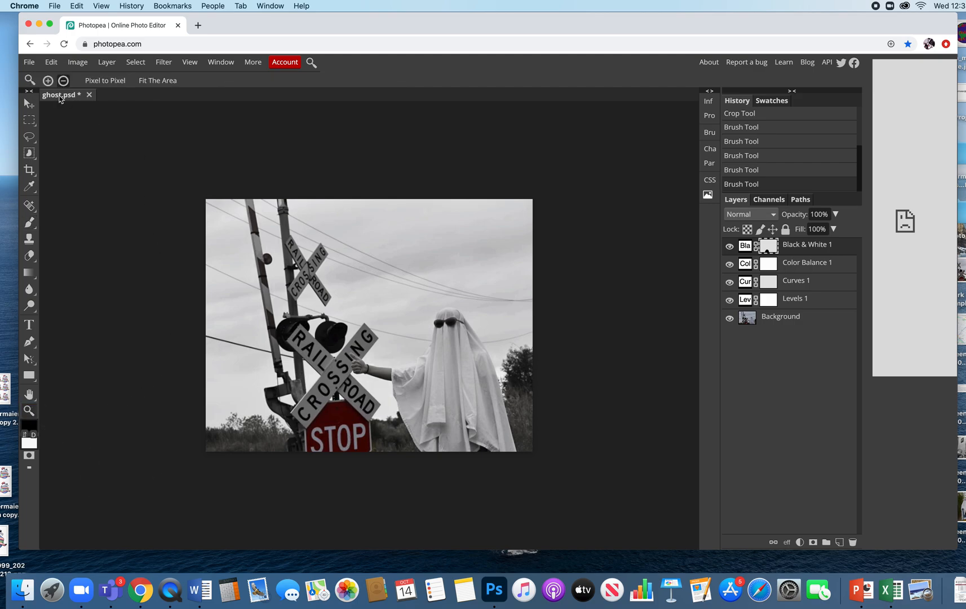
left_click(48, 80)
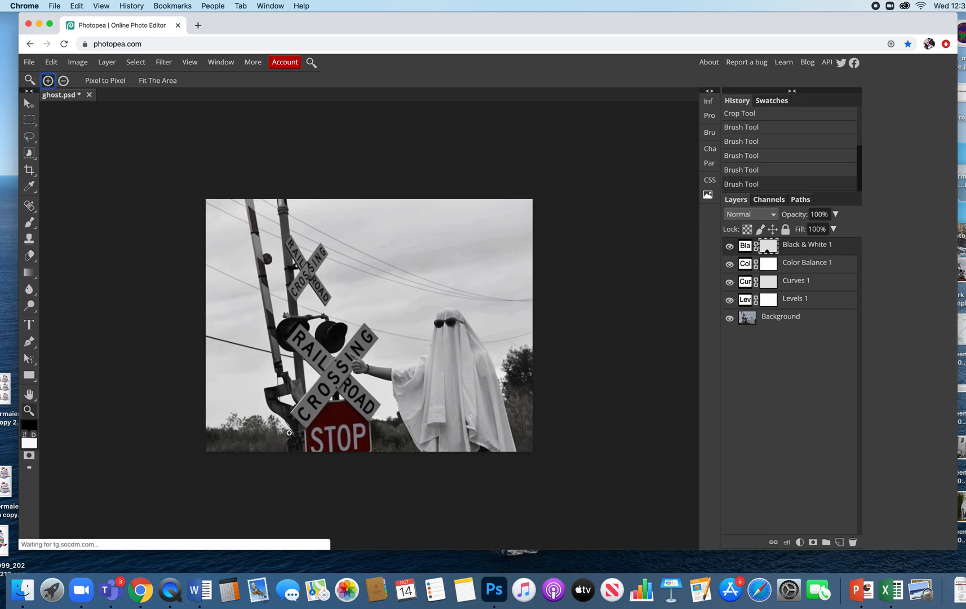
left_click(360, 413)
left_click(360, 413)
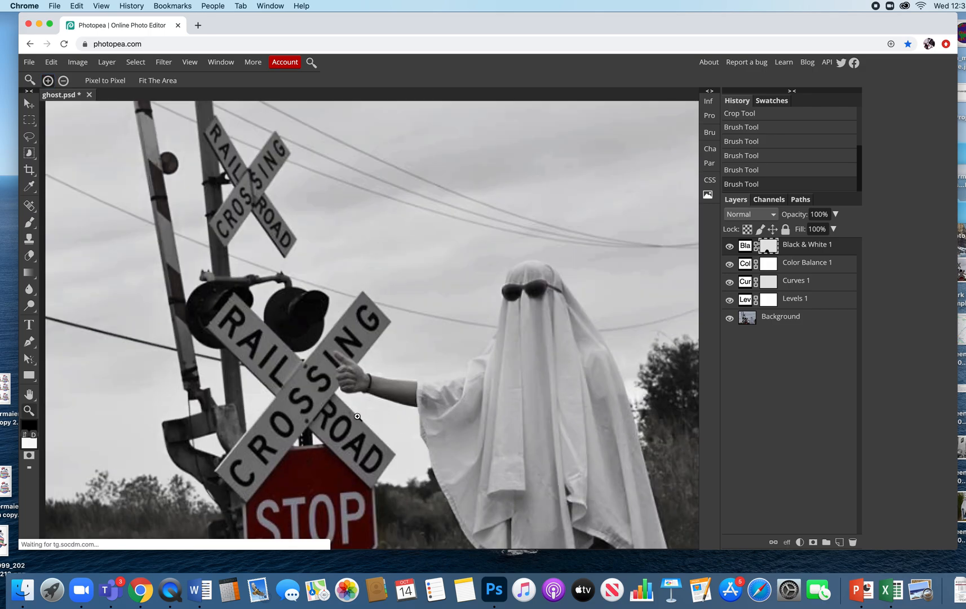
scroll(357, 416, "down", 5)
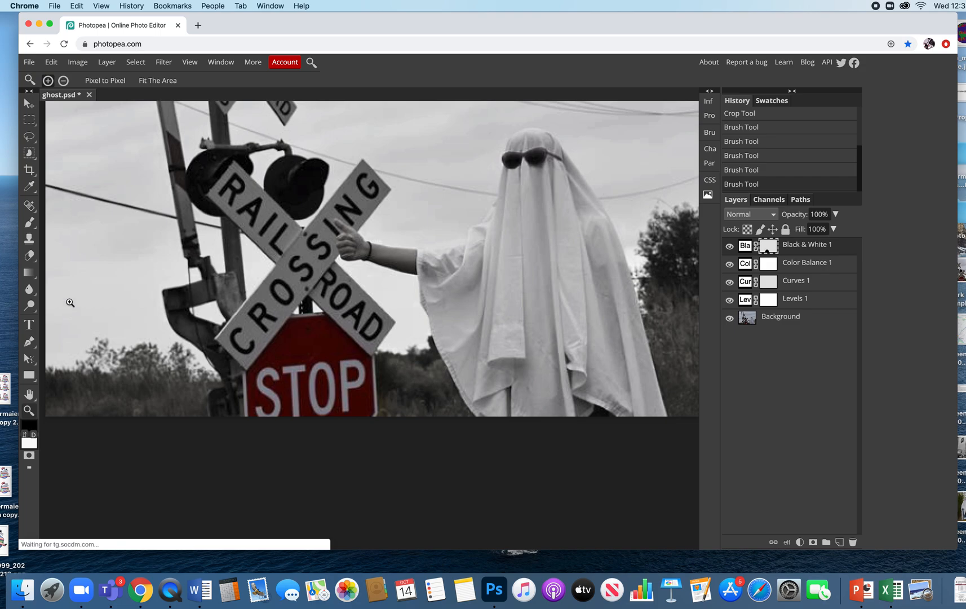
left_click(29, 222)
left_click(359, 403)
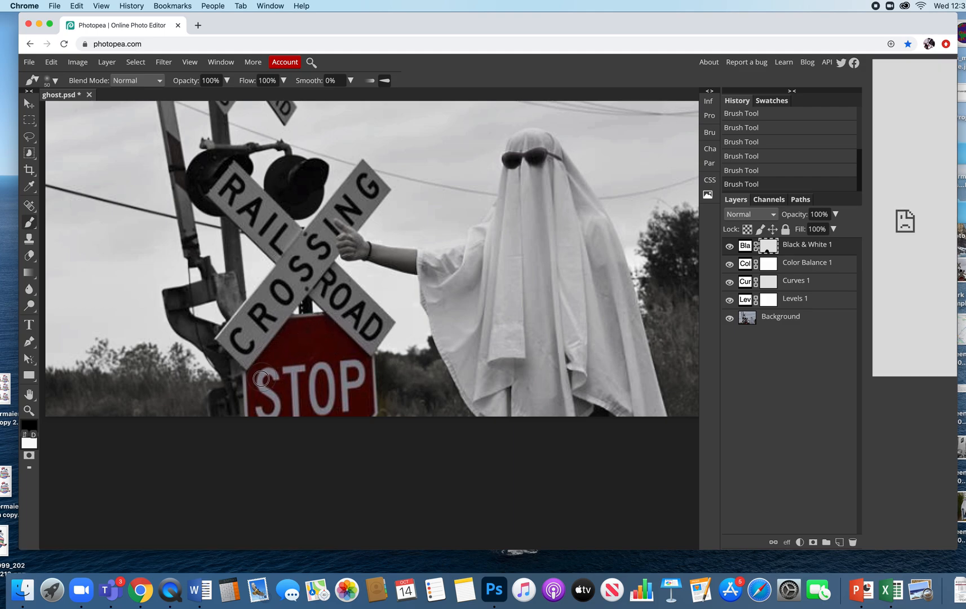
left_click_drag(357, 404, 338, 396)
mouse_move(315, 326)
left_mouse_down()
mouse_move(287, 328)
mouse_move(323, 349)
mouse_move(336, 405)
mouse_move(315, 413)
left_mouse_up()
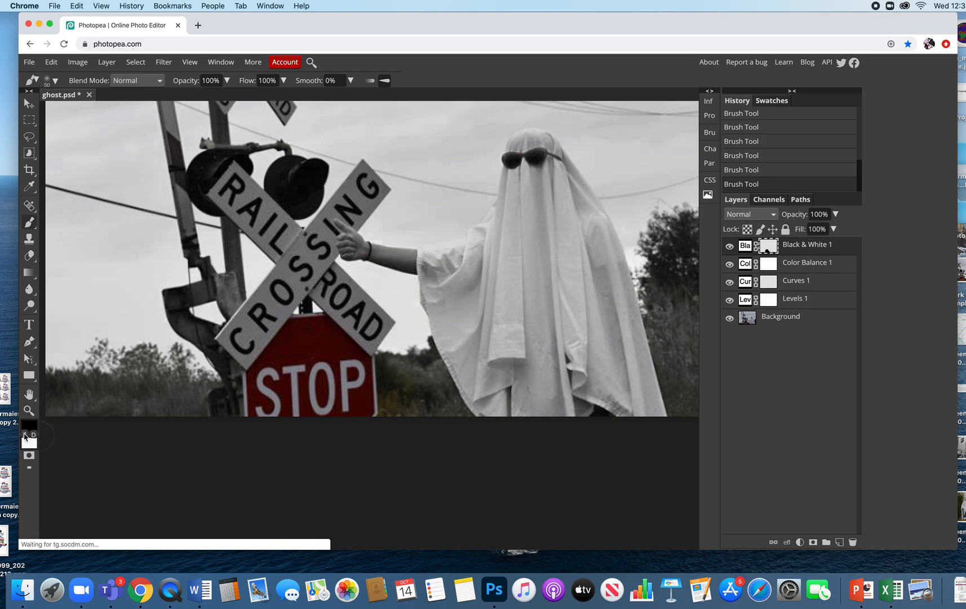
Paint white on the mask just beyond the STOP sign's lower right side to restore black and white, and make black the foreground colour again.
left_click(24, 436)
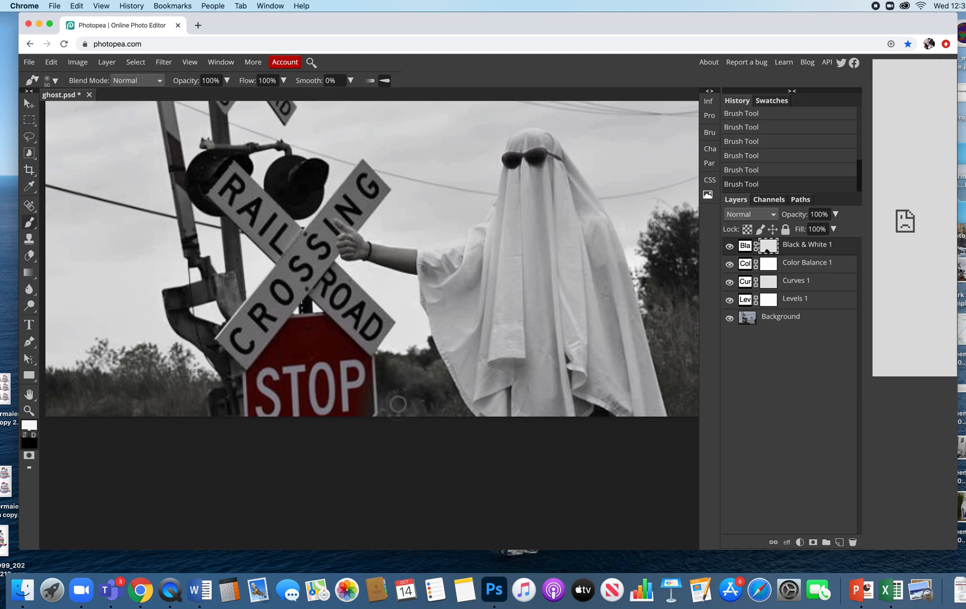
left_click_drag(433, 418, 438, 416)
key("x")
Reduce the brush to 15 px and paint black on the mask over the crossing gate arm's red stripe beside the signal light.
scroll(356, 283, "up", 3)
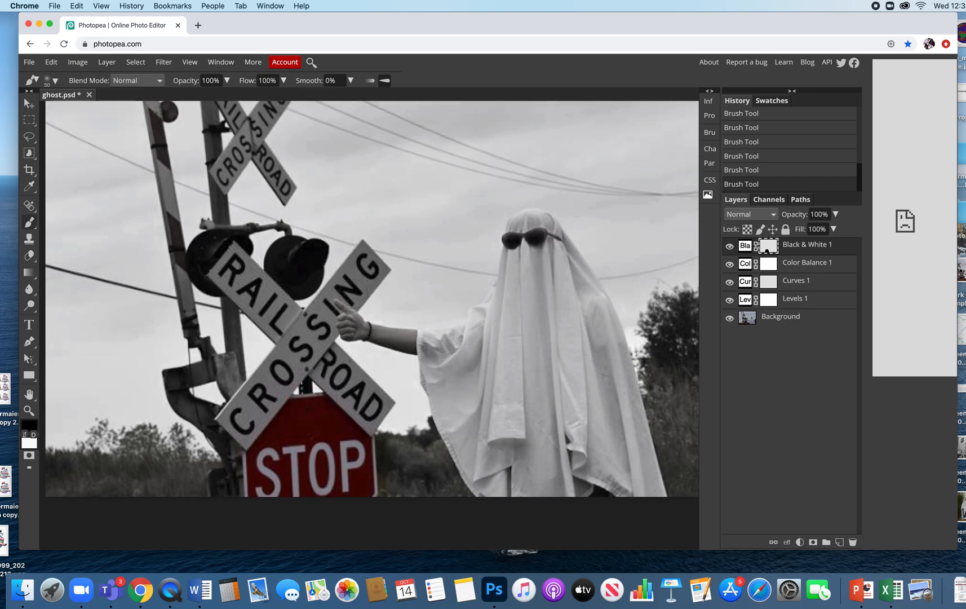
scroll(210, 332, "up", 1)
key("bracketleft")
key("bracketleft")
key("bracketleft")
key("bracketleft")
key("bracketleft")
left_click_drag(180, 242, 180, 283)
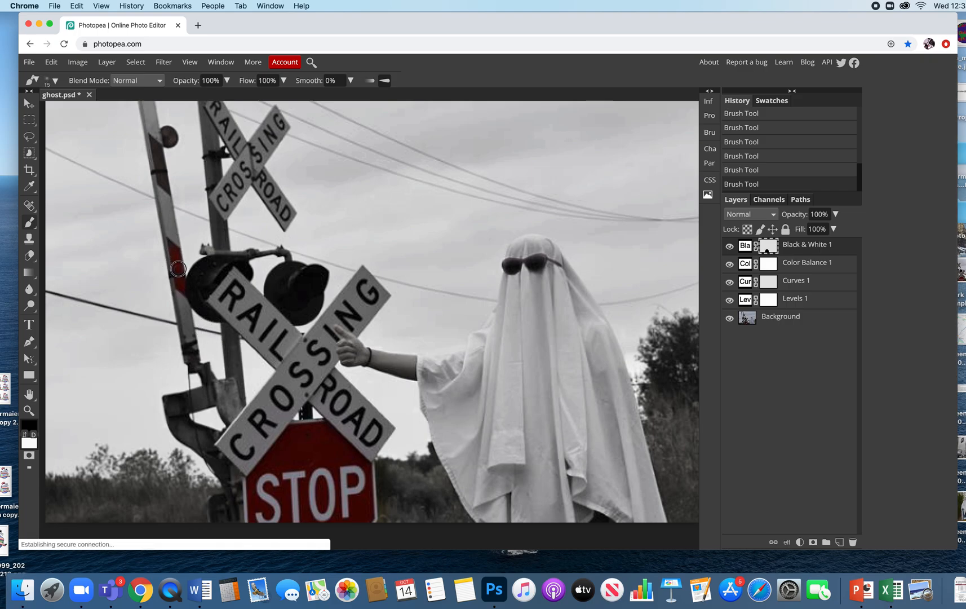
Paint black on the Black & White 1 mask over the gate arm's remaining red stripes, the round red light and the signal lamp.
left_click_drag(169, 239, 183, 296)
scroll(174, 259, "up", 1)
scroll(173, 260, "up", 2)
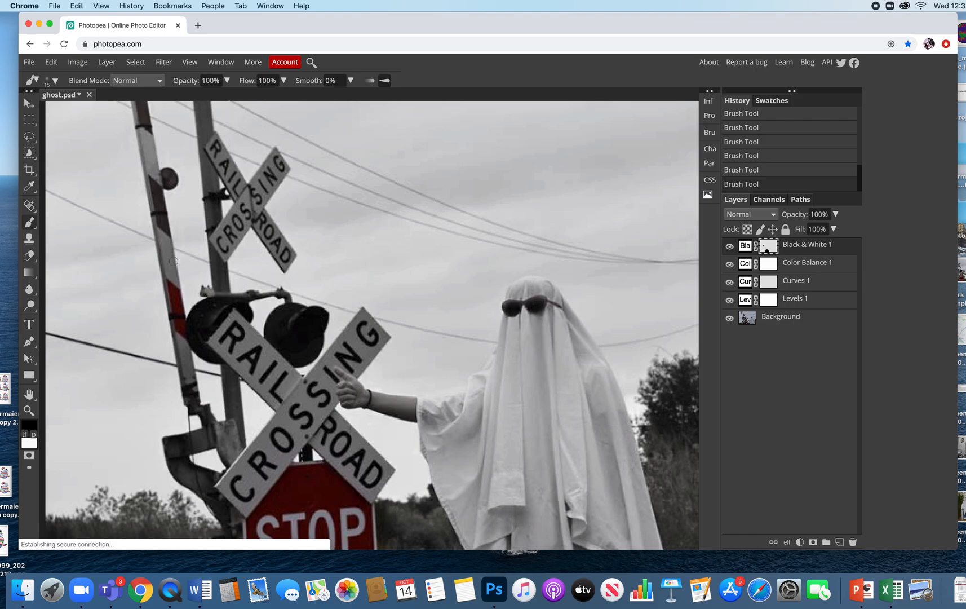
mouse_move(152, 200)
left_mouse_down()
mouse_move(163, 256)
mouse_move(156, 209)
mouse_move(173, 204)
left_mouse_up()
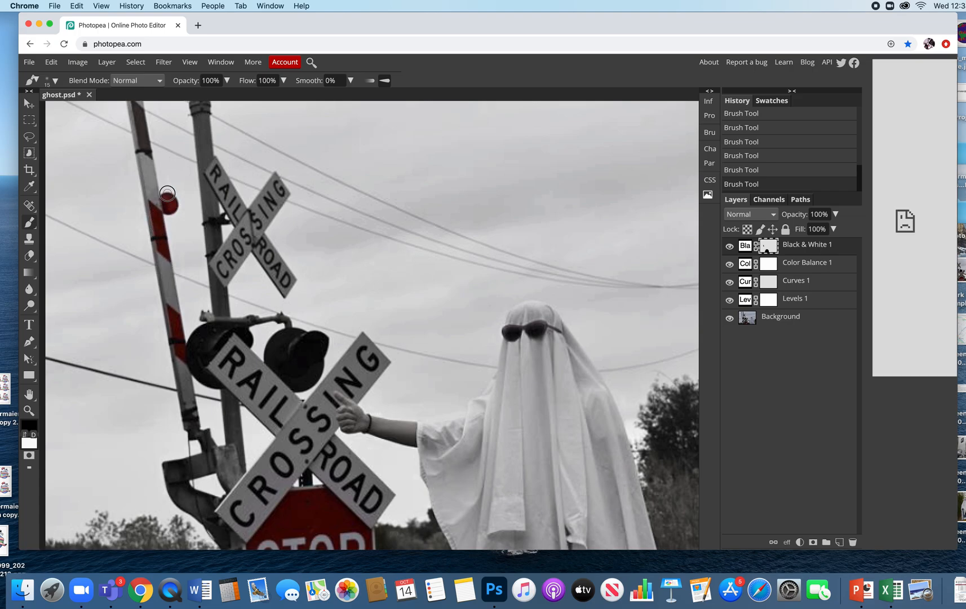
mouse_move(167, 194)
left_mouse_down()
mouse_move(172, 207)
mouse_move(153, 212)
left_mouse_up()
scroll(137, 151, "up", 2)
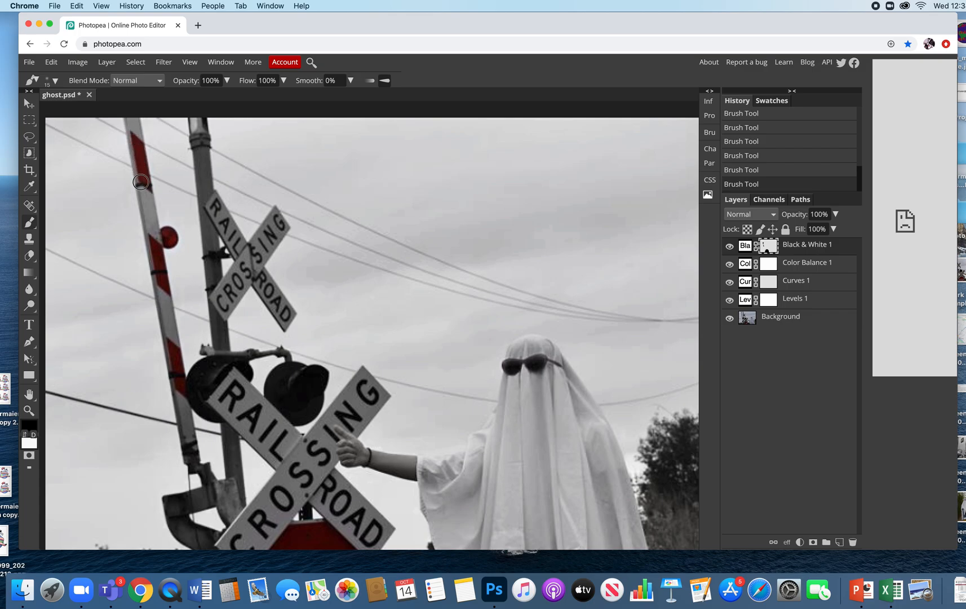
left_click(145, 190)
left_click(299, 385)
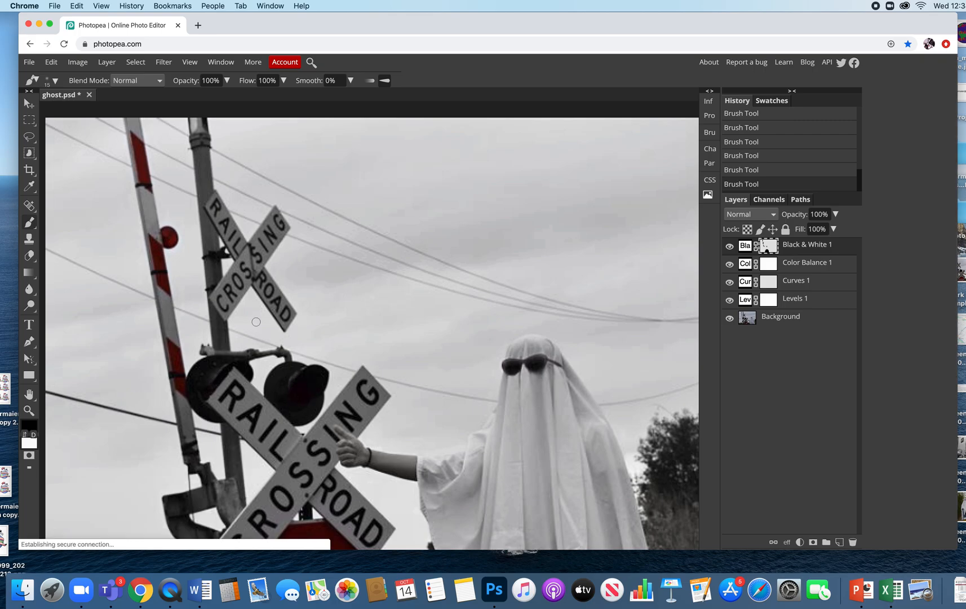
Paint black on the Black & White 1 mask over the ghost's hand and forearm to restore the skin colour.
scroll(256, 321, "down", 4)
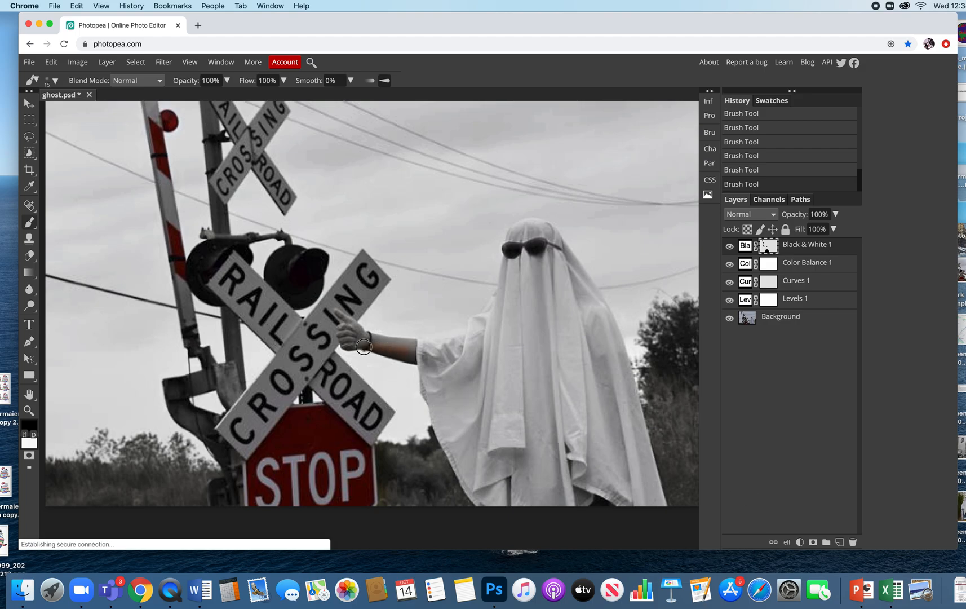
mouse_move(343, 341)
left_mouse_down()
mouse_move(344, 328)
mouse_move(414, 342)
left_mouse_up()
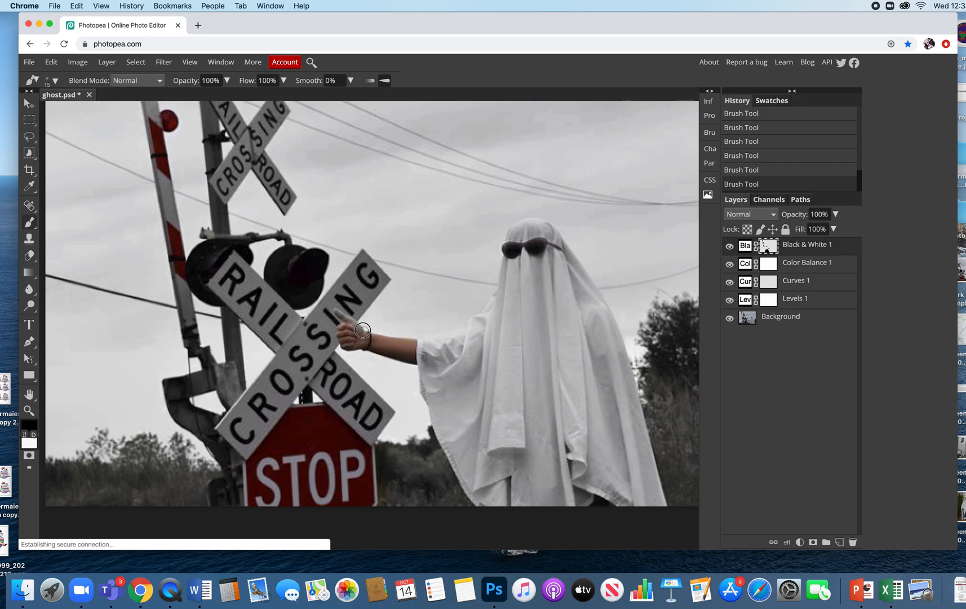
mouse_move(346, 317)
left_mouse_down()
mouse_move(336, 311)
mouse_move(362, 333)
left_mouse_up()
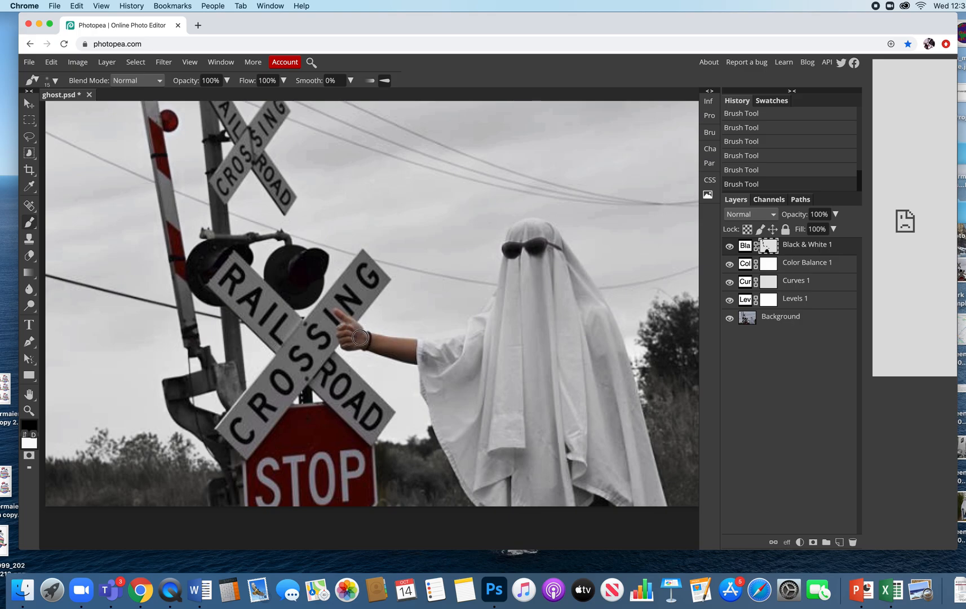
left_click_drag(340, 326, 350, 334)
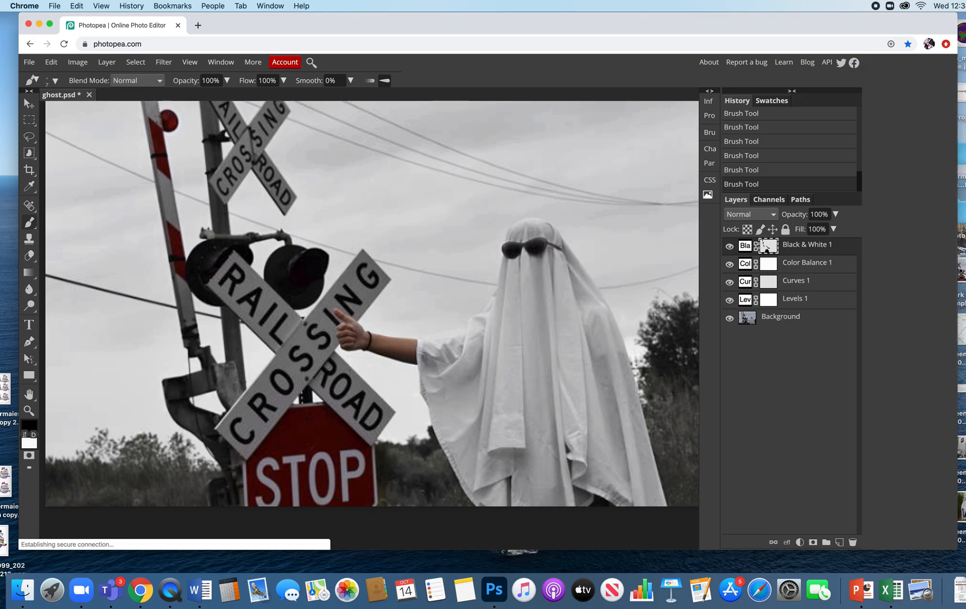
Paint black on the mask over the sunglasses with a smaller brush, and clean up around them by painting white.
mouse_move(557, 248)
left_mouse_down()
mouse_move(528, 255)
mouse_move(536, 239)
mouse_move(559, 248)
mouse_move(504, 242)
mouse_move(504, 253)
mouse_move(519, 246)
left_mouse_up()
left_click(24, 434)
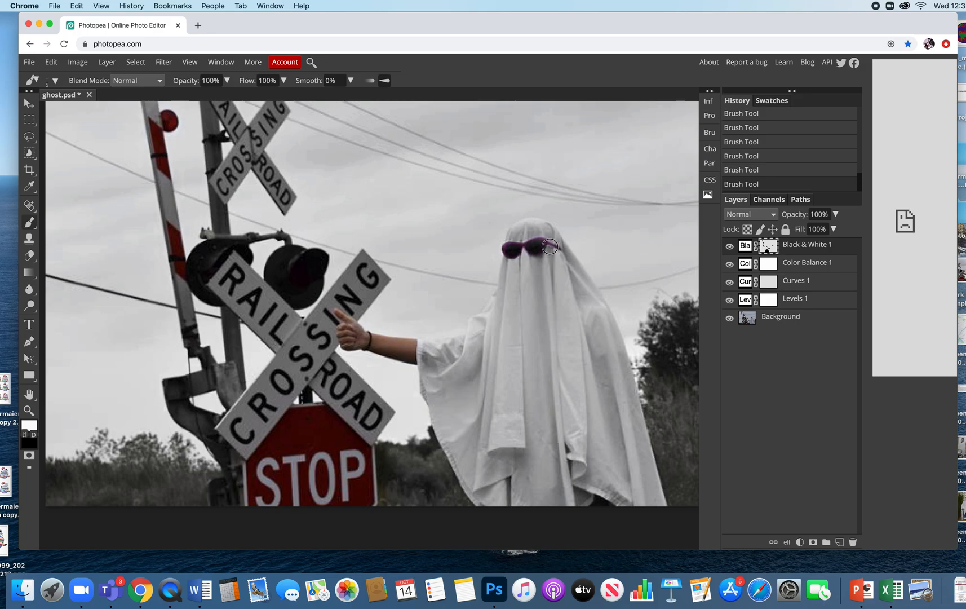
left_click_drag(545, 253, 528, 264)
mouse_move(552, 237)
left_mouse_down()
mouse_move(566, 245)
mouse_move(556, 258)
left_mouse_up()
Compare the photo with the Curves 1 and Black & White 1 adjustments hidden and shown.
left_click(730, 282)
left_click(730, 281)
left_click(730, 283)
left_click(730, 282)
left_click(731, 282)
left_click(730, 282)
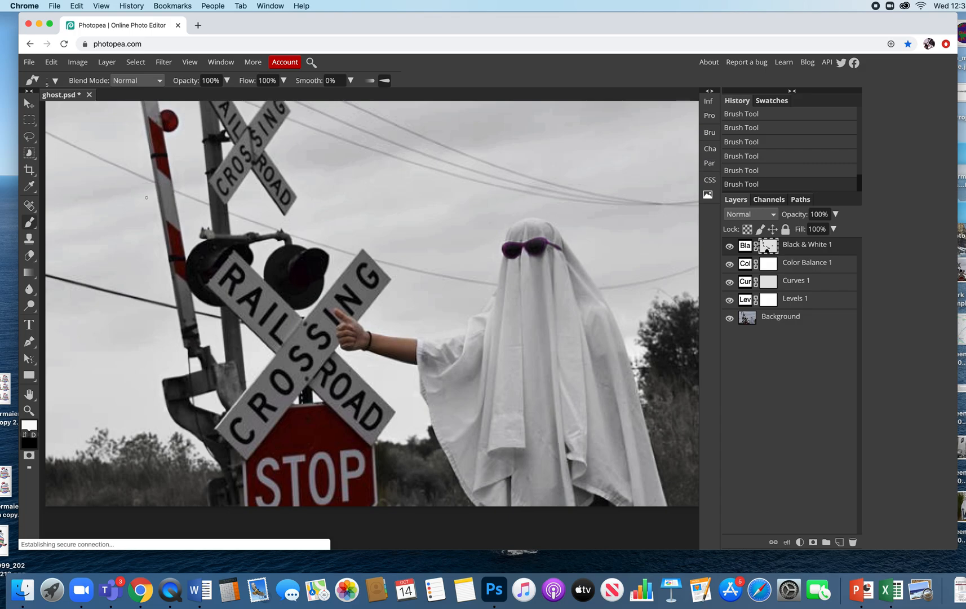
left_click(729, 247)
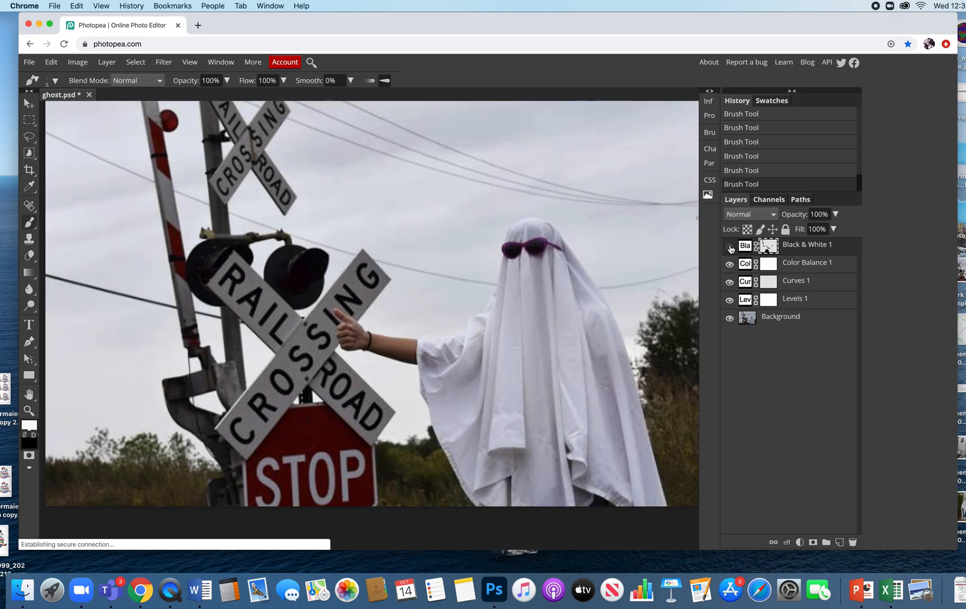
left_click(729, 248)
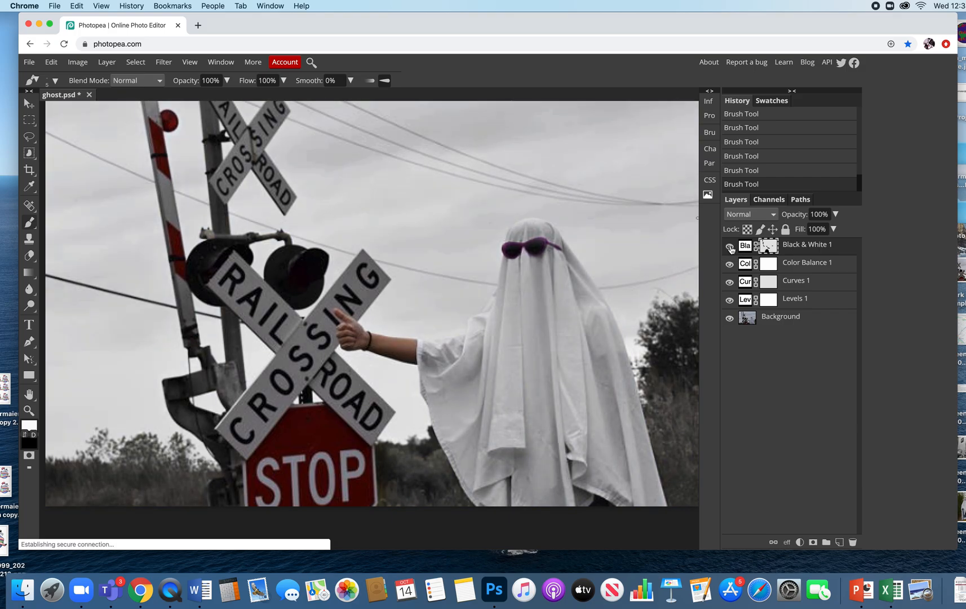
Hide Black & White 1 and paint black on the Curves 1 mask over the sky, enlarging the brush to 80 px.
left_click(730, 248)
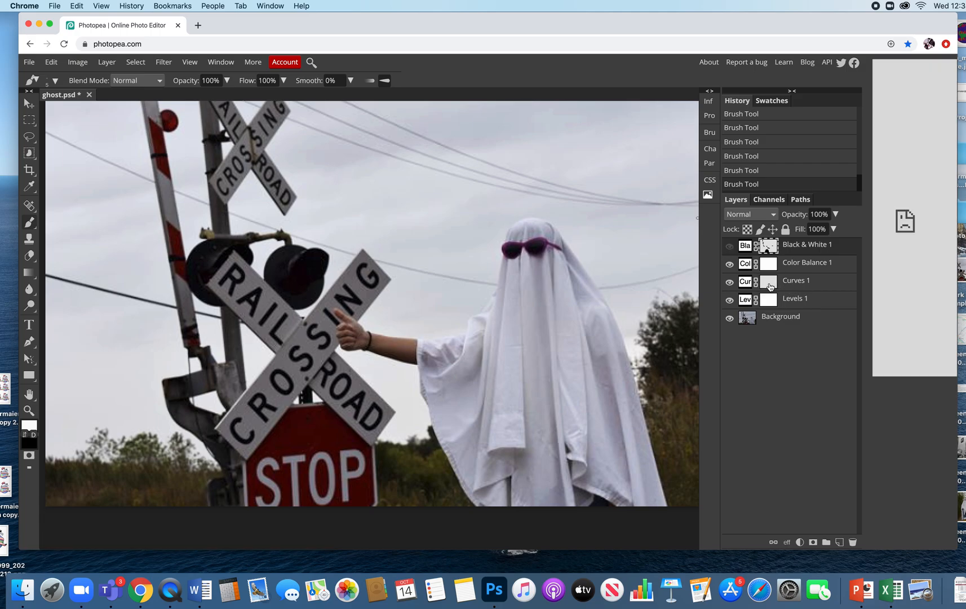
left_click(766, 281)
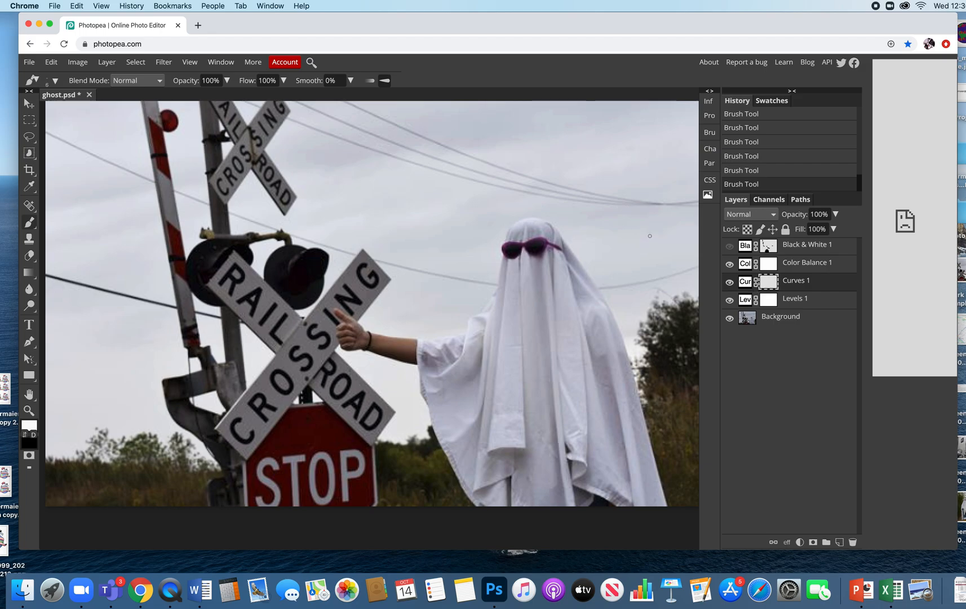
key("bracketright")
key("bracketright")
key("bracketright")
left_click(23, 436)
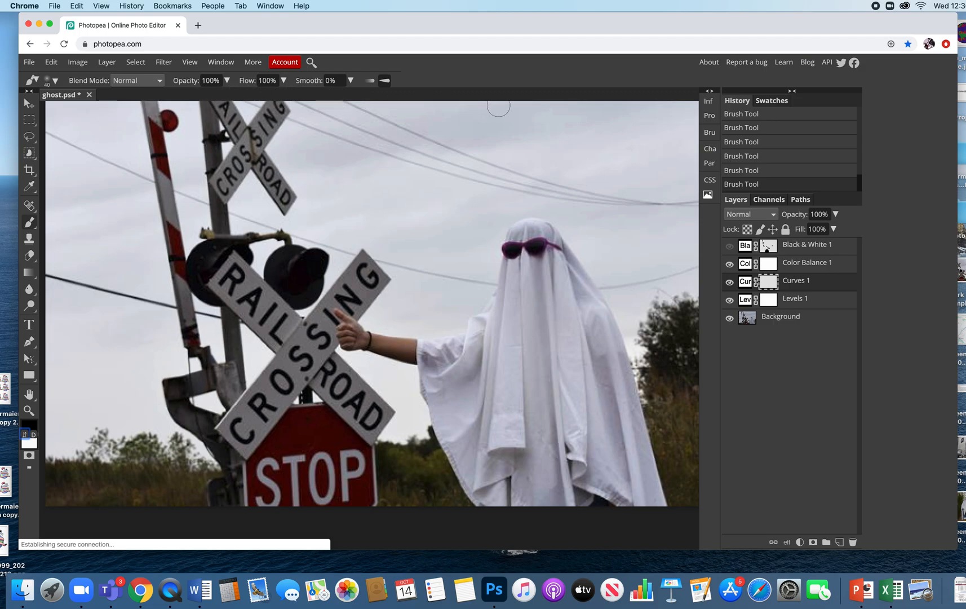
key("bracketright")
key("bracketright")
key("bracketright")
key("bracketright")
key("bracketright")
key("bracketright")
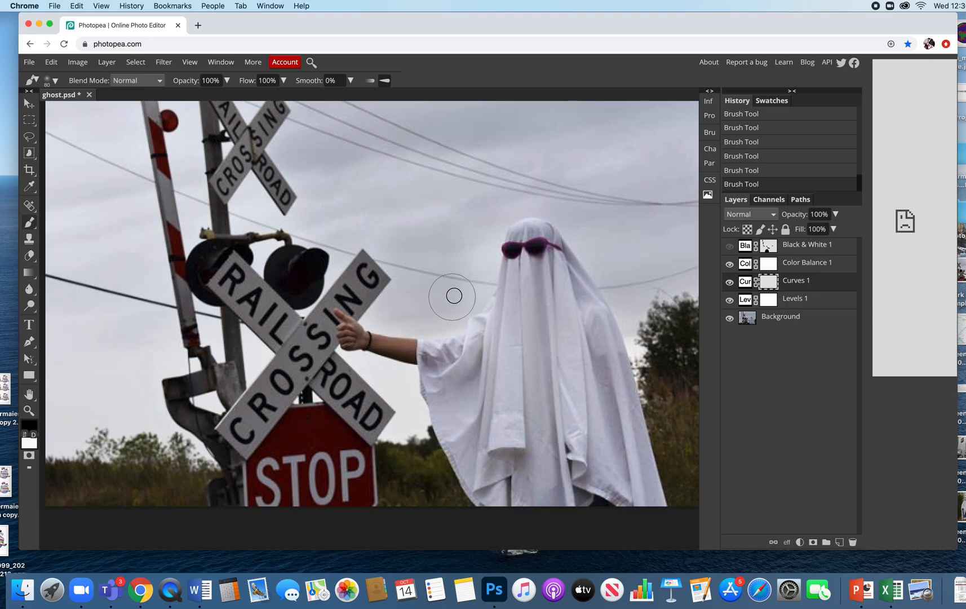
Reduce the brush to 35 px and paint black on the Curves 1 mask over the sky beside the gate mechanism.
key("bracketleft")
key("bracketleft")
key("bracketleft")
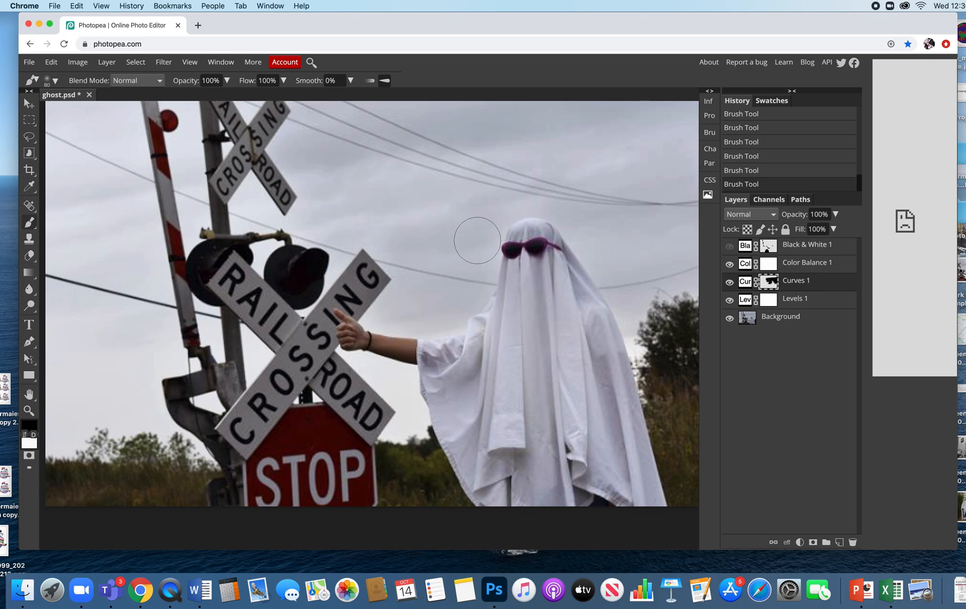
key("bracketleft")
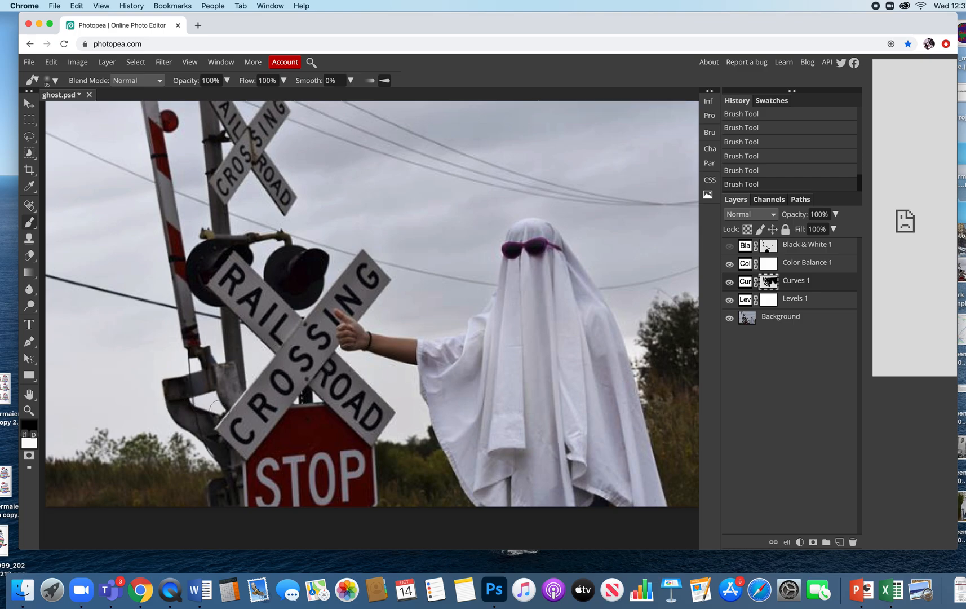
left_click_drag(156, 428, 149, 380)
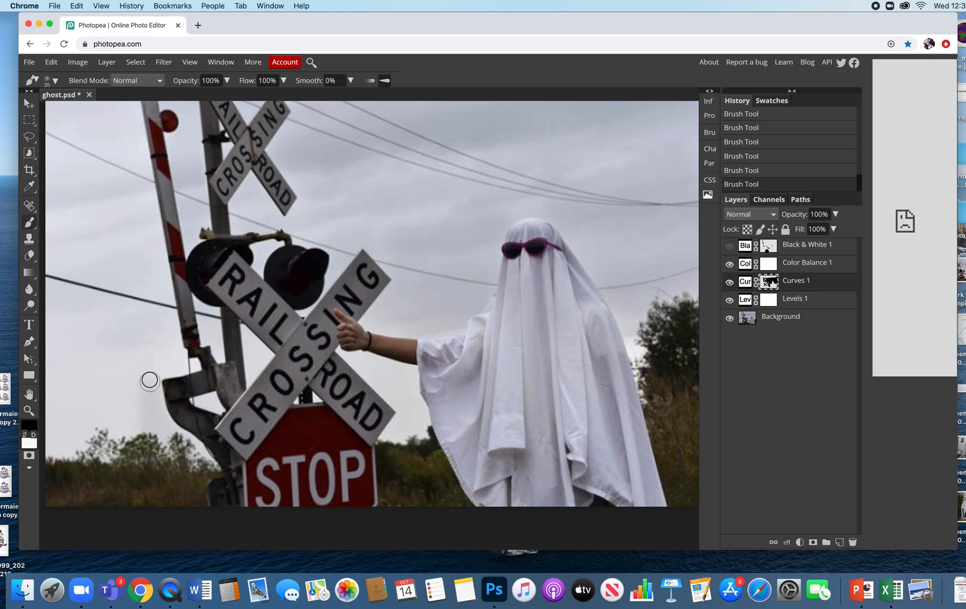
Enlarge the brush to 100 px and paint black on the Curves 1 mask over the remaining sky beside the crossing gate.
key("bracketright")
key("bracketright")
key("bracketright")
key("bracketright")
key("bracketright")
key("bracketright")
key("bracketright")
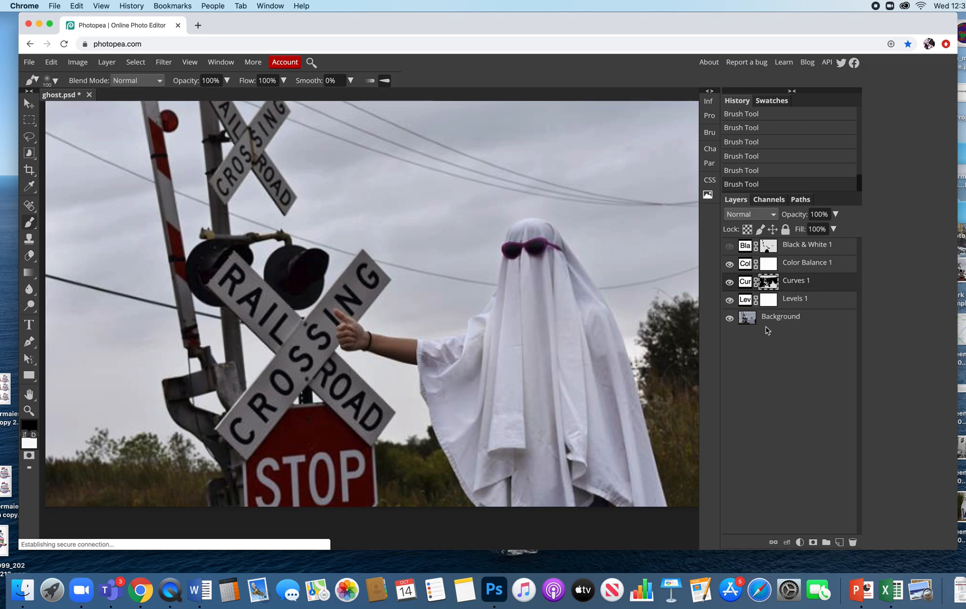
Compare the sky with the Curves 1 and Levels 1 adjustments hidden and shown.
left_click(729, 283)
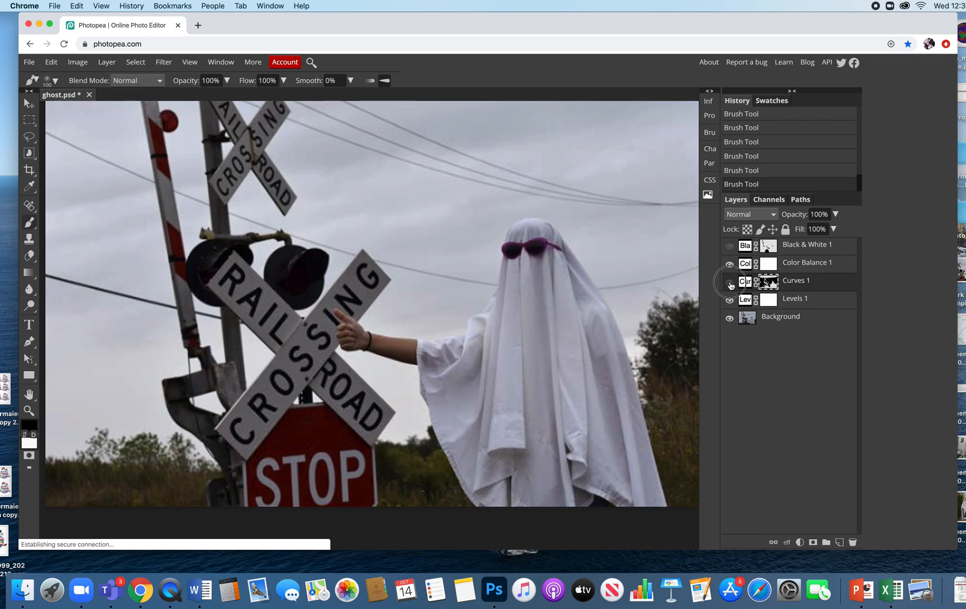
left_click(730, 283)
left_click(729, 283)
left_click(730, 283)
left_click(730, 283)
left_click(729, 282)
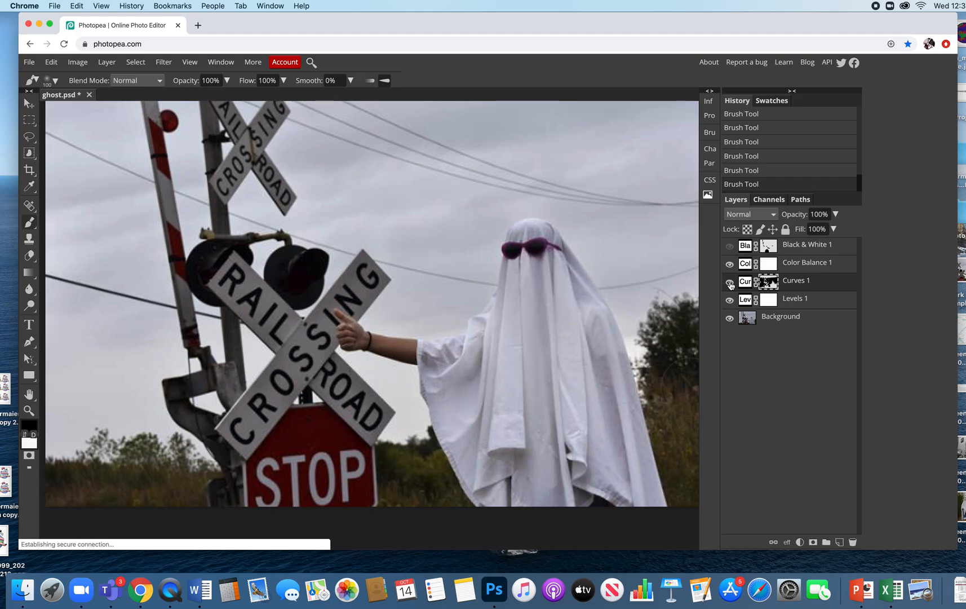
left_click(730, 283)
left_click(730, 283)
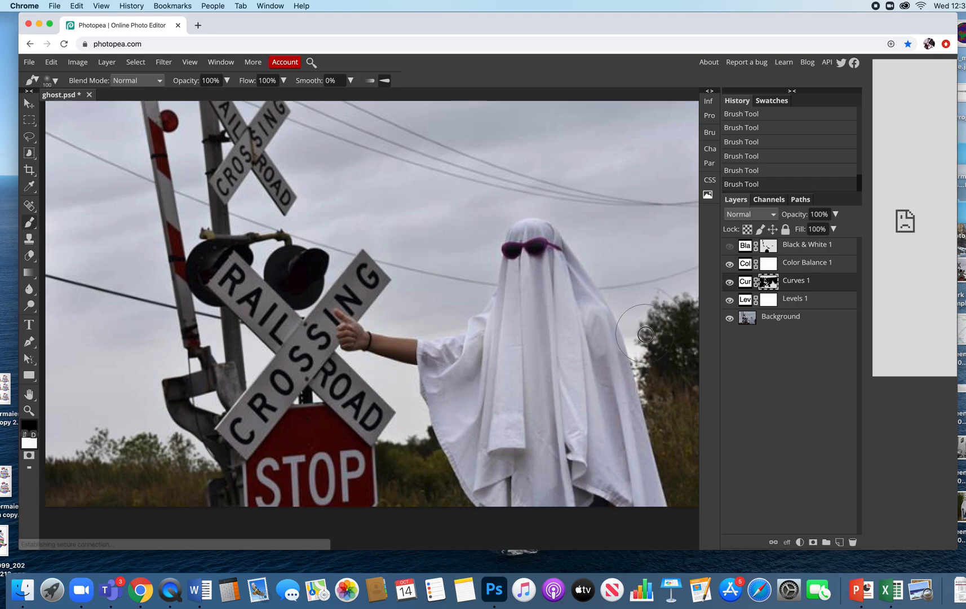
left_click(730, 301)
left_click(730, 301)
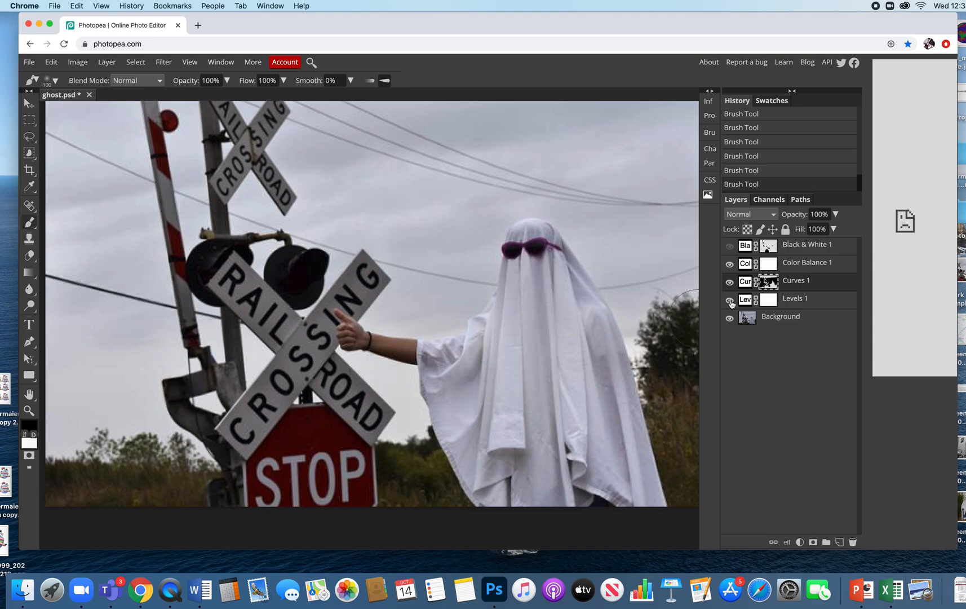
left_click(730, 282)
left_click(730, 282)
Paint black on the Levels 1 mask over the open sky around the ghost and signs with the 100 px brush.
left_click(769, 302)
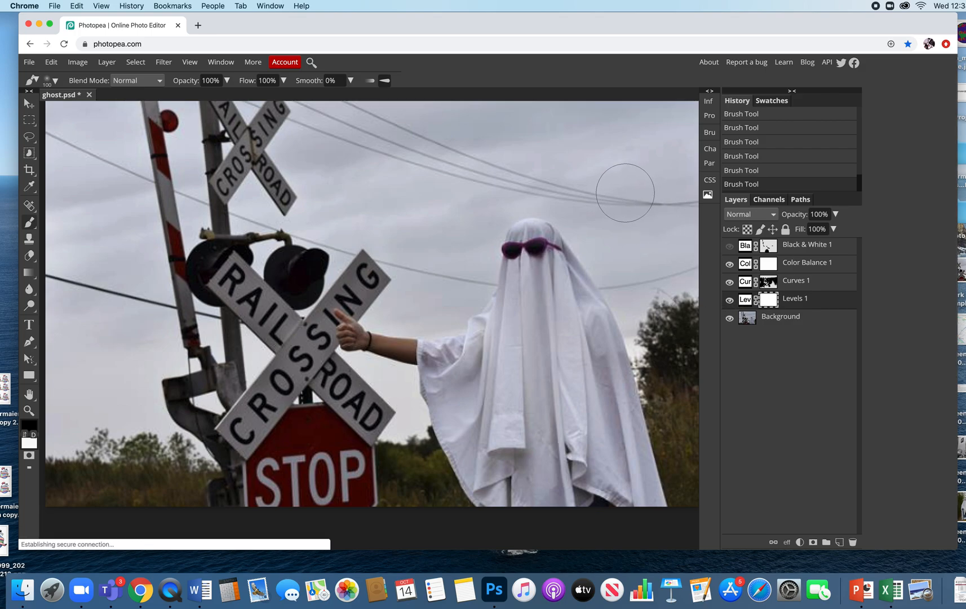
mouse_move(634, 227)
left_mouse_down()
mouse_move(647, 339)
mouse_move(676, 228)
mouse_move(653, 134)
mouse_move(625, 153)
mouse_move(558, 151)
mouse_move(500, 130)
mouse_move(471, 140)
mouse_move(370, 129)
mouse_move(304, 139)
mouse_move(358, 168)
mouse_move(397, 208)
mouse_move(415, 274)
mouse_move(413, 298)
mouse_move(402, 302)
mouse_move(434, 292)
mouse_move(459, 258)
mouse_move(475, 207)
mouse_move(500, 182)
mouse_move(627, 209)
left_mouse_up()
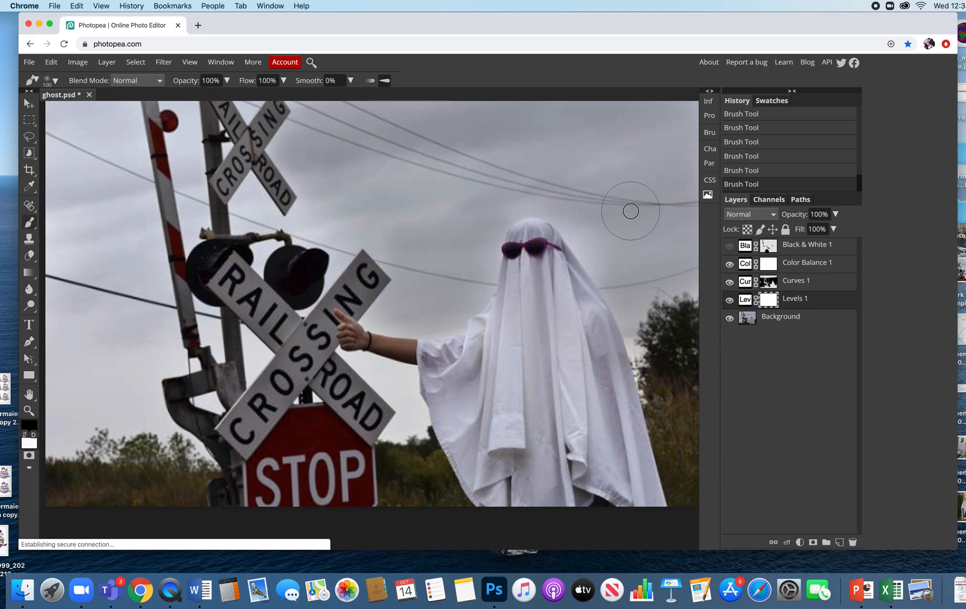
mouse_move(337, 165)
left_mouse_down()
mouse_move(288, 220)
mouse_move(256, 202)
mouse_move(321, 176)
mouse_move(366, 176)
left_mouse_up()
Reduce the brush to 45 px and paint black on the Levels 1 mask over the sky between the gate arm and signal pole.
key("bracketleft")
key("bracketleft")
key("bracketleft")
key("bracketleft")
key("bracketleft")
key("bracketleft")
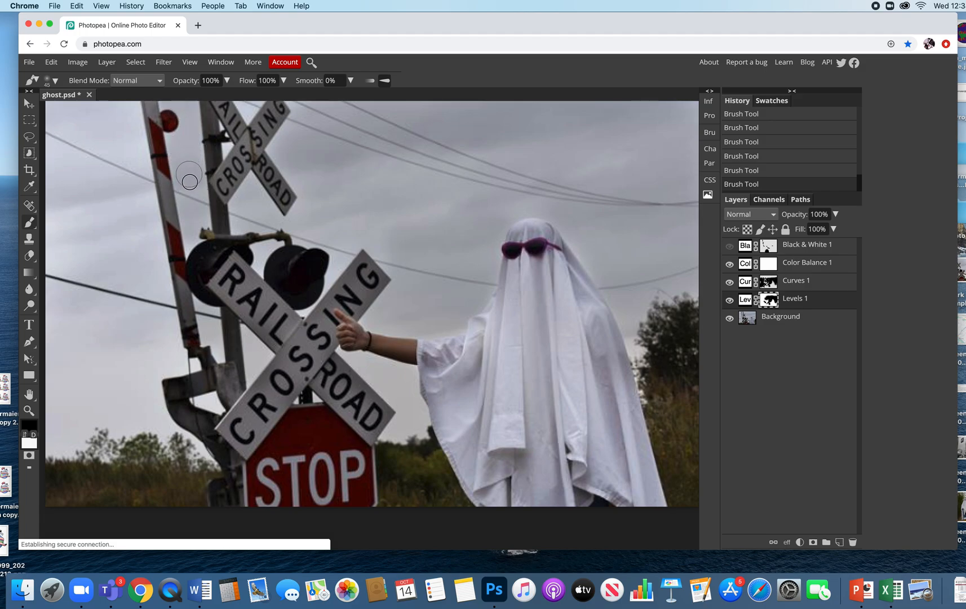
Enlarge the brush to 90 px and paint black on the Levels 1 mask over the sky beside and around the gate mechanism.
key("]")
mouse_move(71, 204)
left_mouse_down()
mouse_move(70, 115)
mouse_move(125, 117)
mouse_move(127, 237)
mouse_move(151, 338)
mouse_move(123, 358)
mouse_move(108, 431)
mouse_move(69, 366)
mouse_move(62, 217)
mouse_move(186, 456)
left_mouse_up()
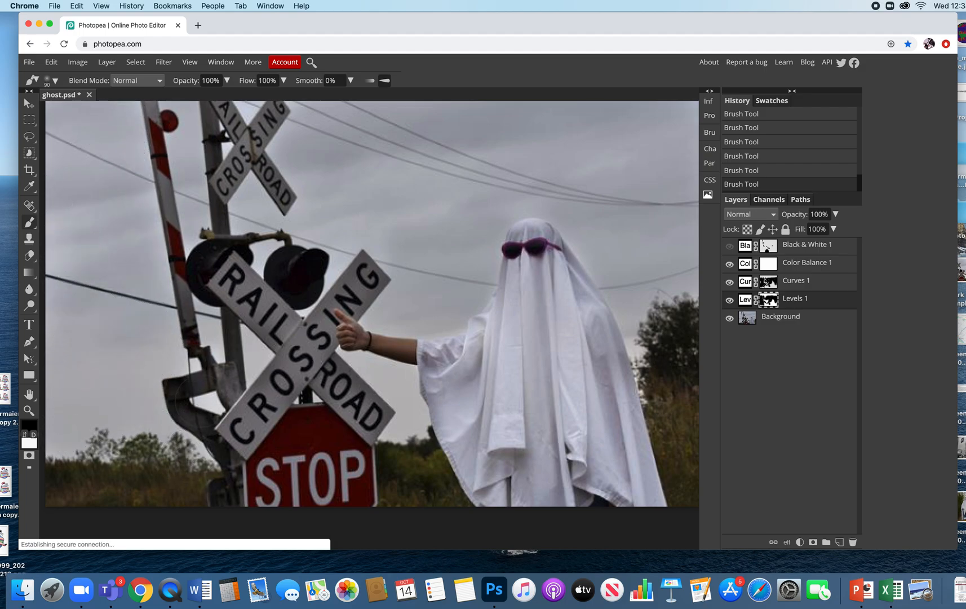
left_click_drag(189, 397, 202, 401)
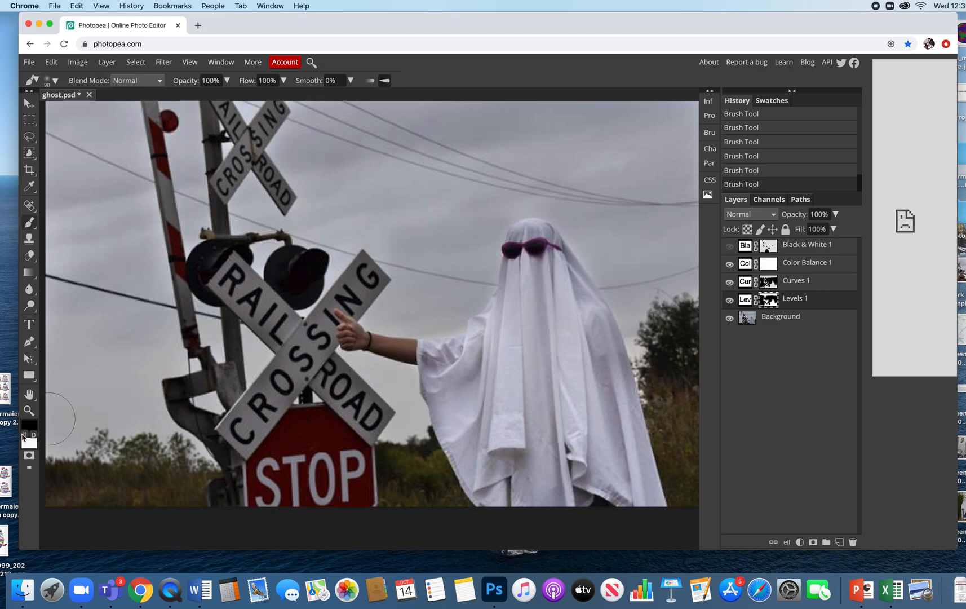
Make white the foreground colour and reduce the brush to 40 px for touching up the Levels 1 mask.
left_click(25, 434)
key("bracketleft")
key("bracketleft")
key("bracketleft")
key("bracketleft")
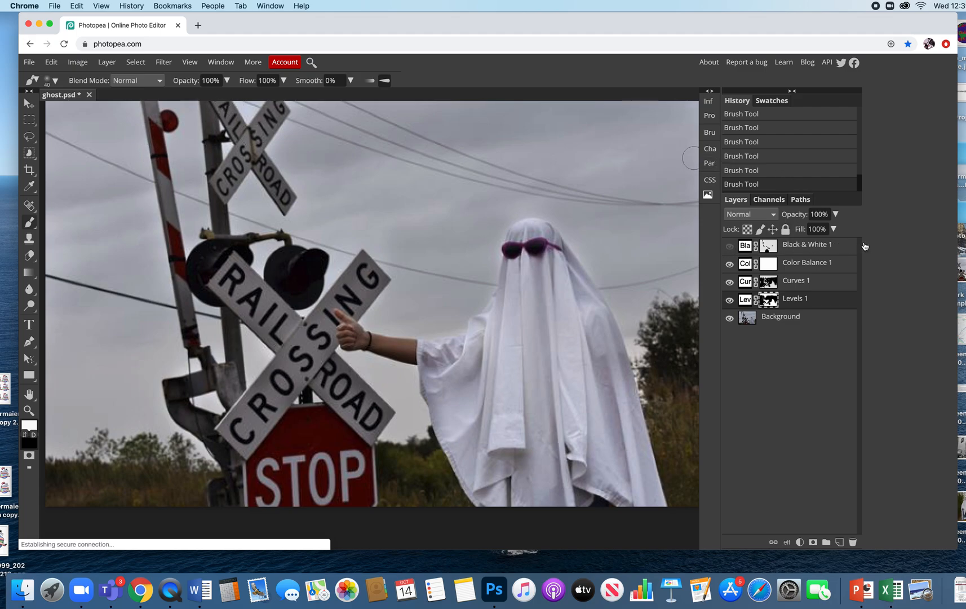
Show the Black & White 1 adjustment again and select the Curves 1 mask.
left_click(729, 247)
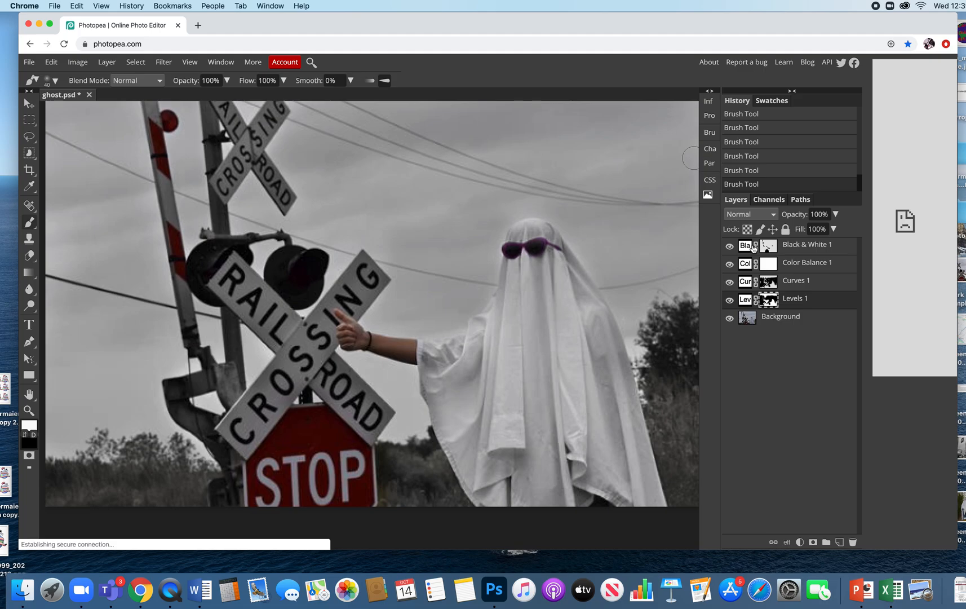
left_click(768, 282)
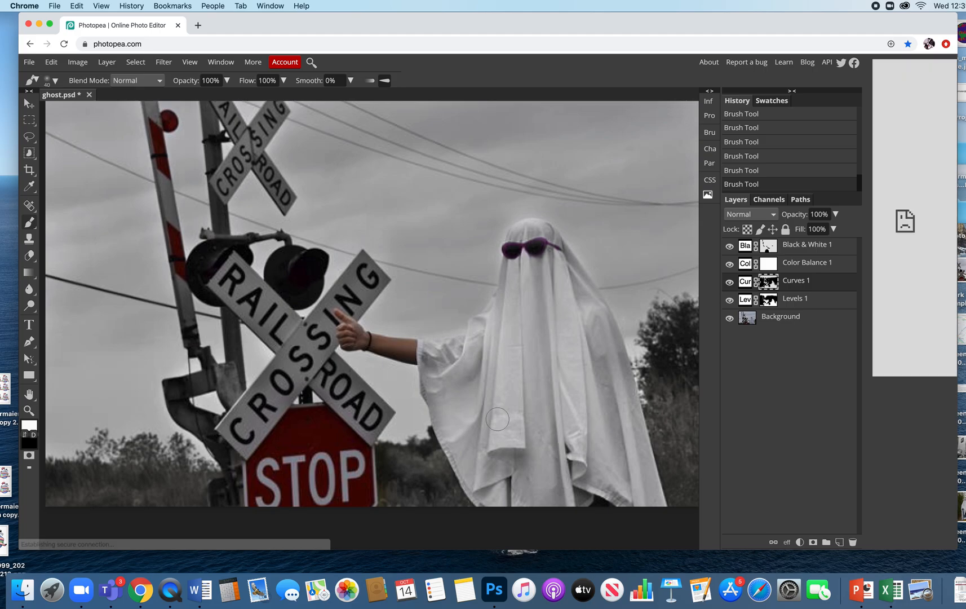
Save the document as ghost.psd and move the downloaded file onto the desktop.
left_click(29, 62)
left_click(83, 201)
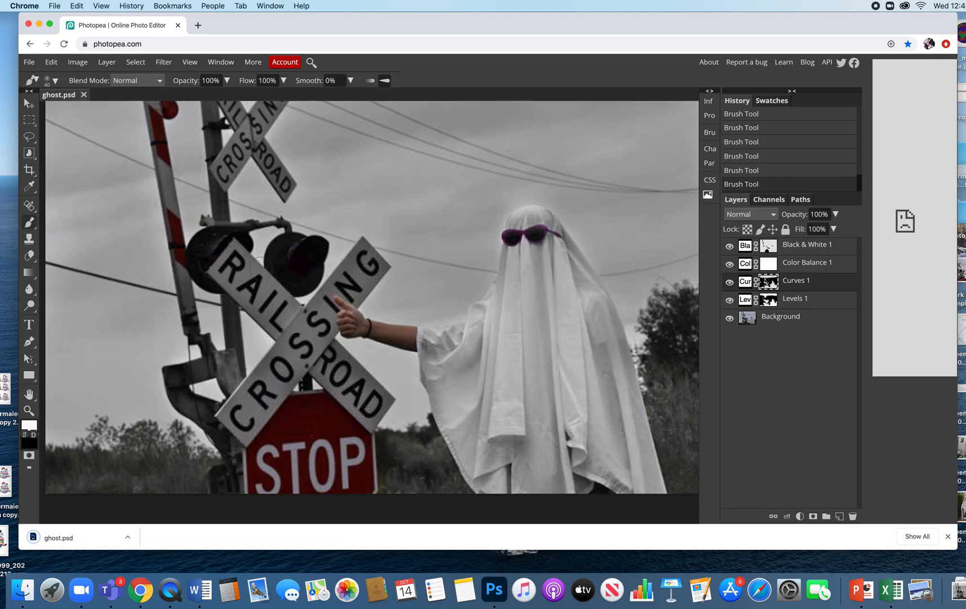
left_click_drag(284, 16, 355, 16)
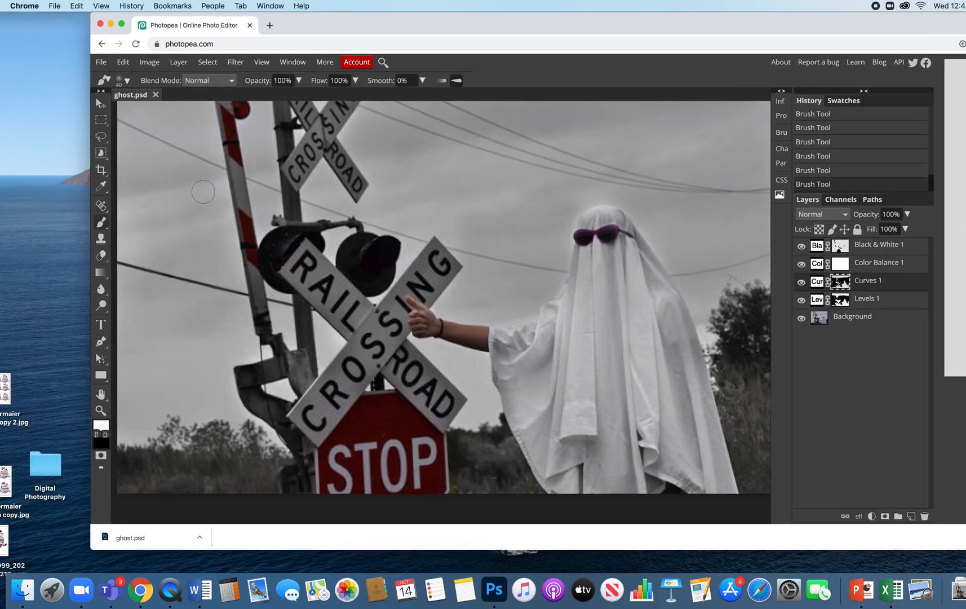
left_click_drag(155, 539, 55, 305)
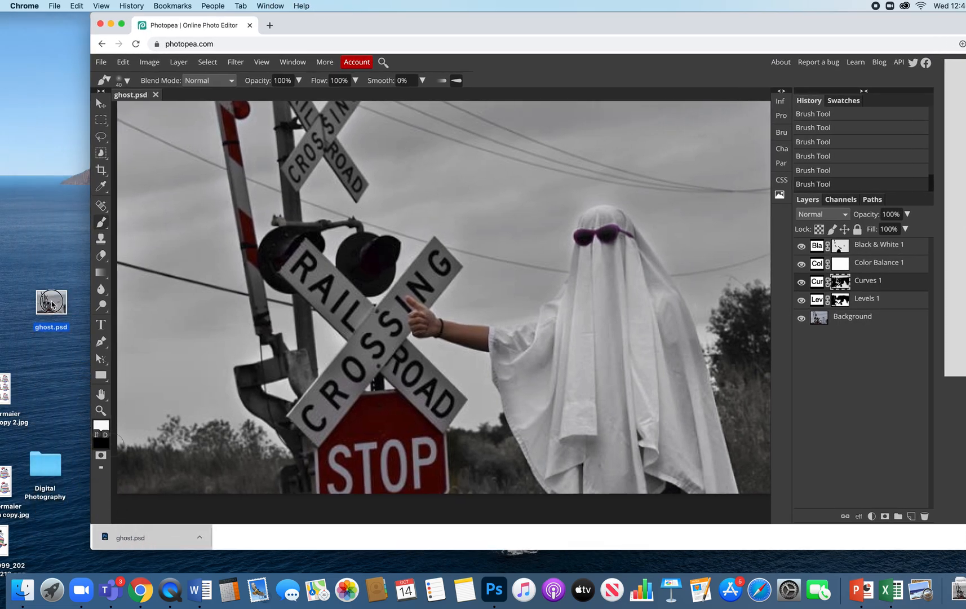
Export the image as a JPG with its dimensions in inches, and move the downloaded ghost.jpg onto the desktop.
left_click(598, 186)
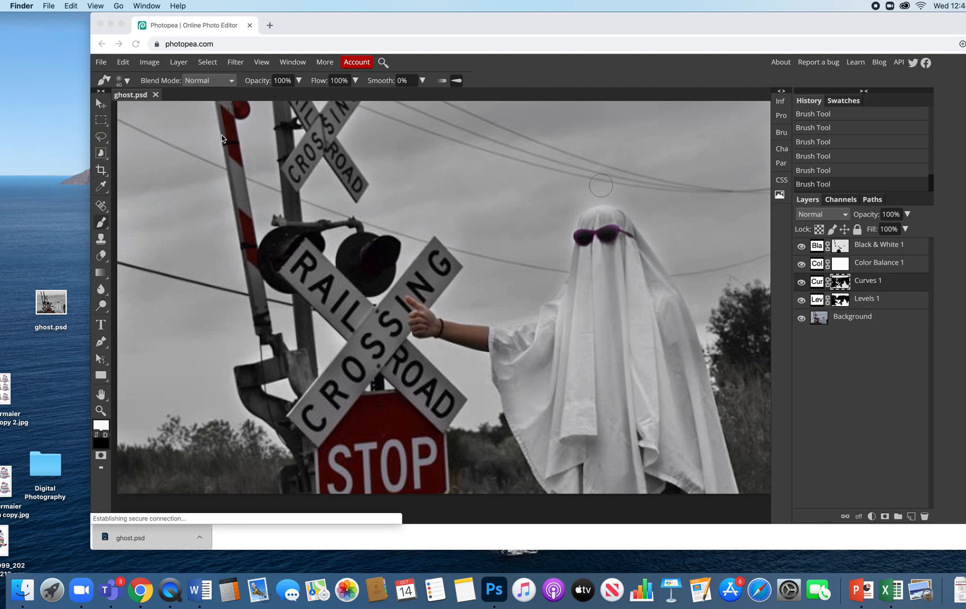
left_click(104, 62)
left_click(103, 63)
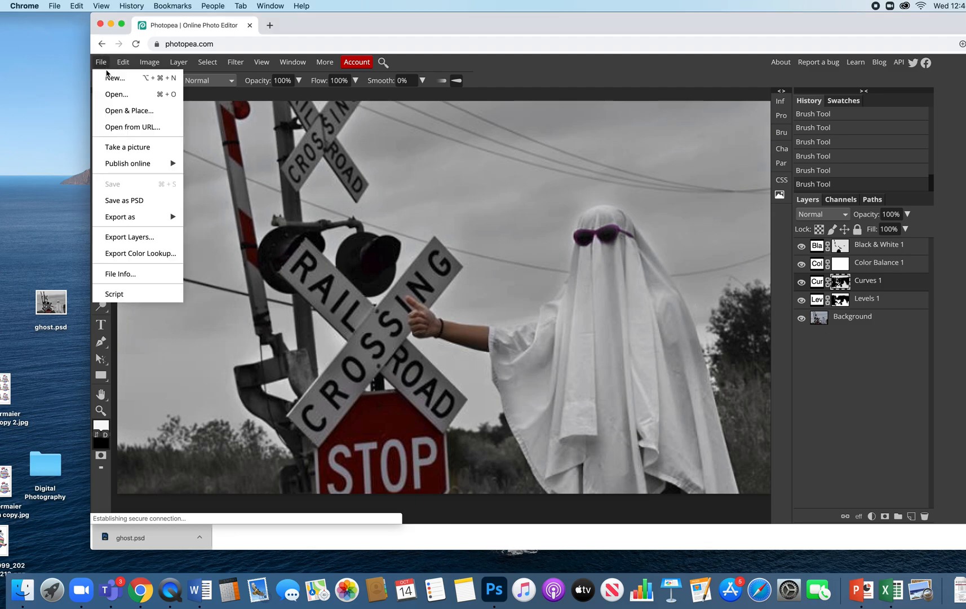
mouse_move(150, 219)
left_click(206, 236)
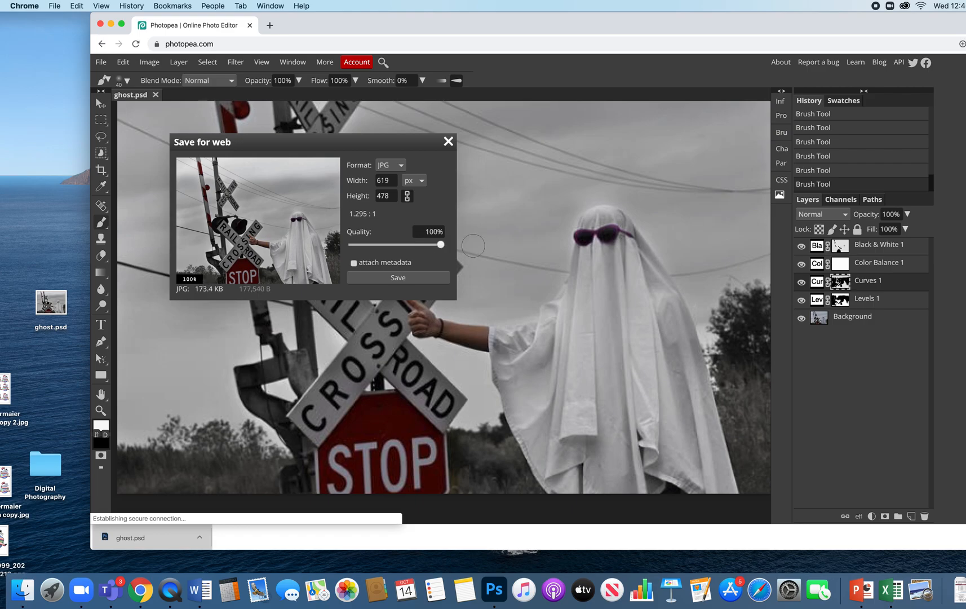
left_click(414, 180)
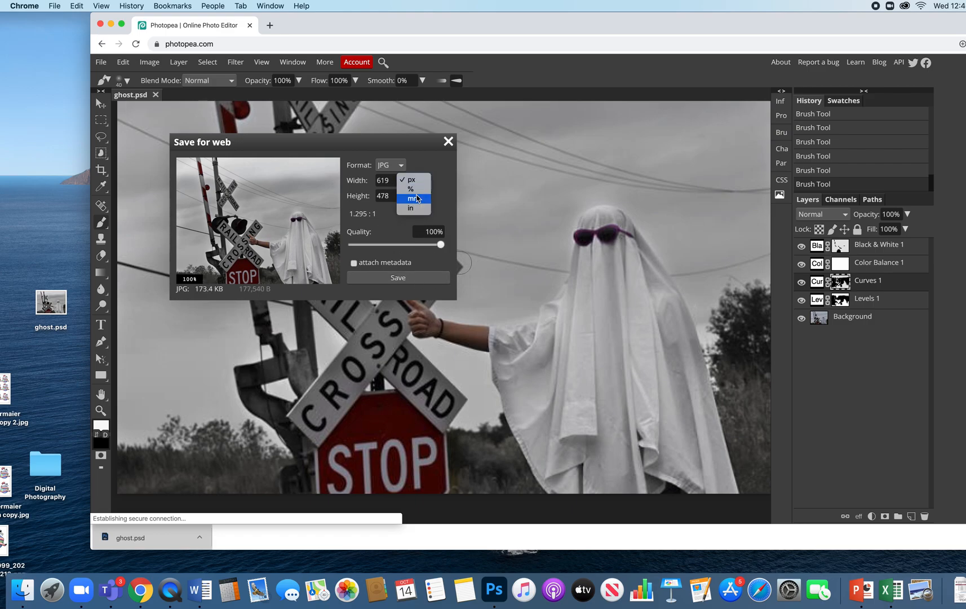
left_click(411, 208)
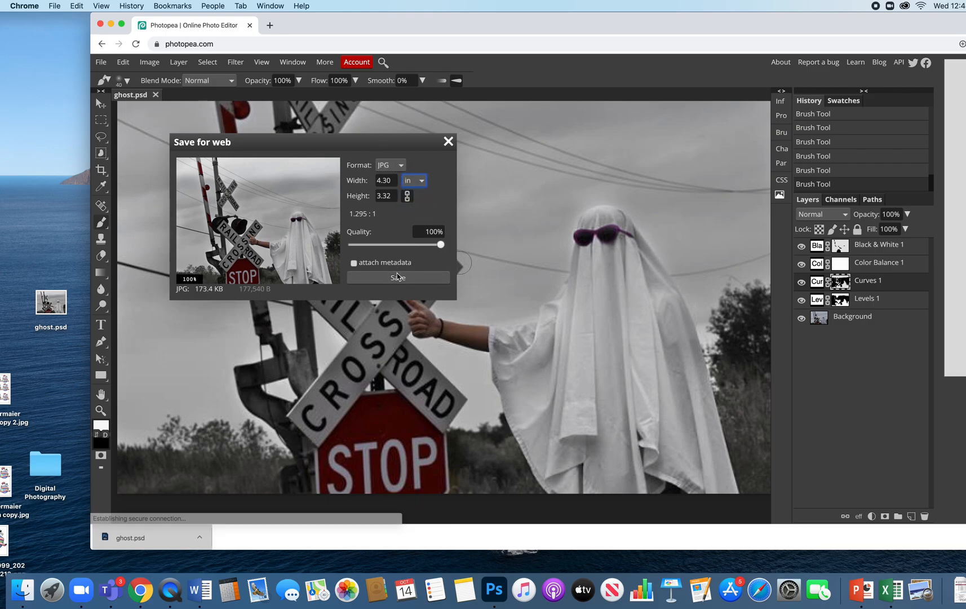
left_click(398, 277)
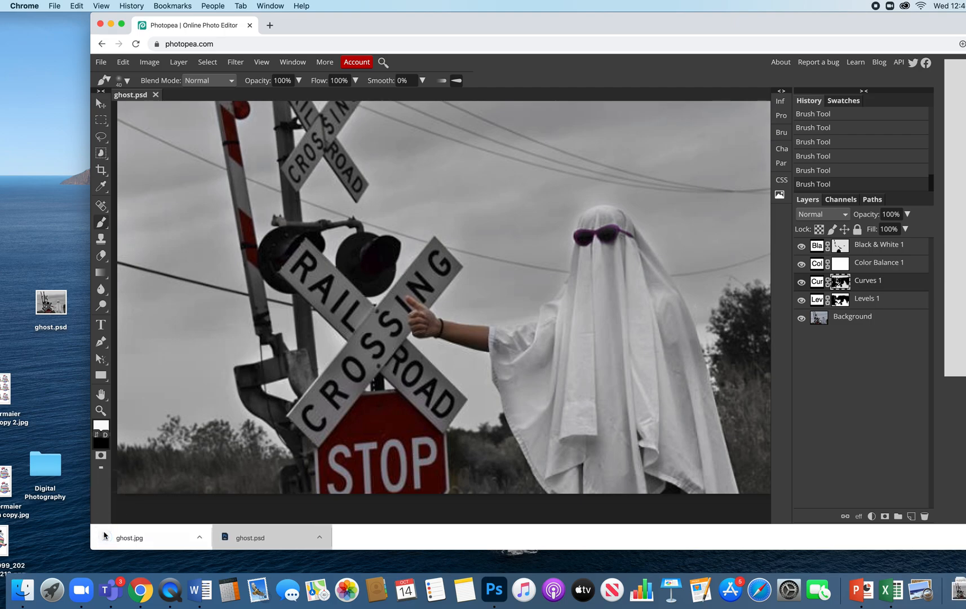
left_click_drag(152, 544, 54, 417)
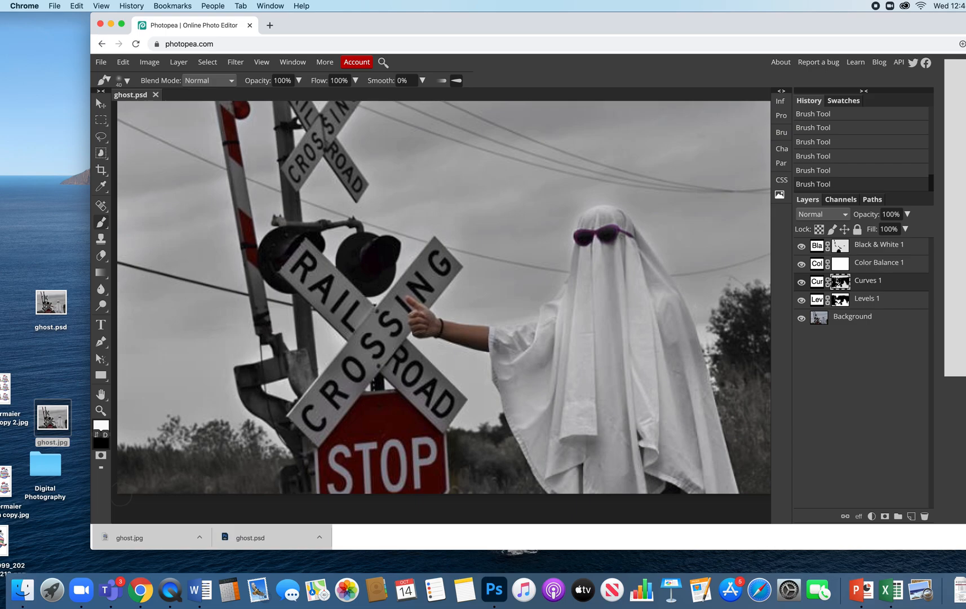